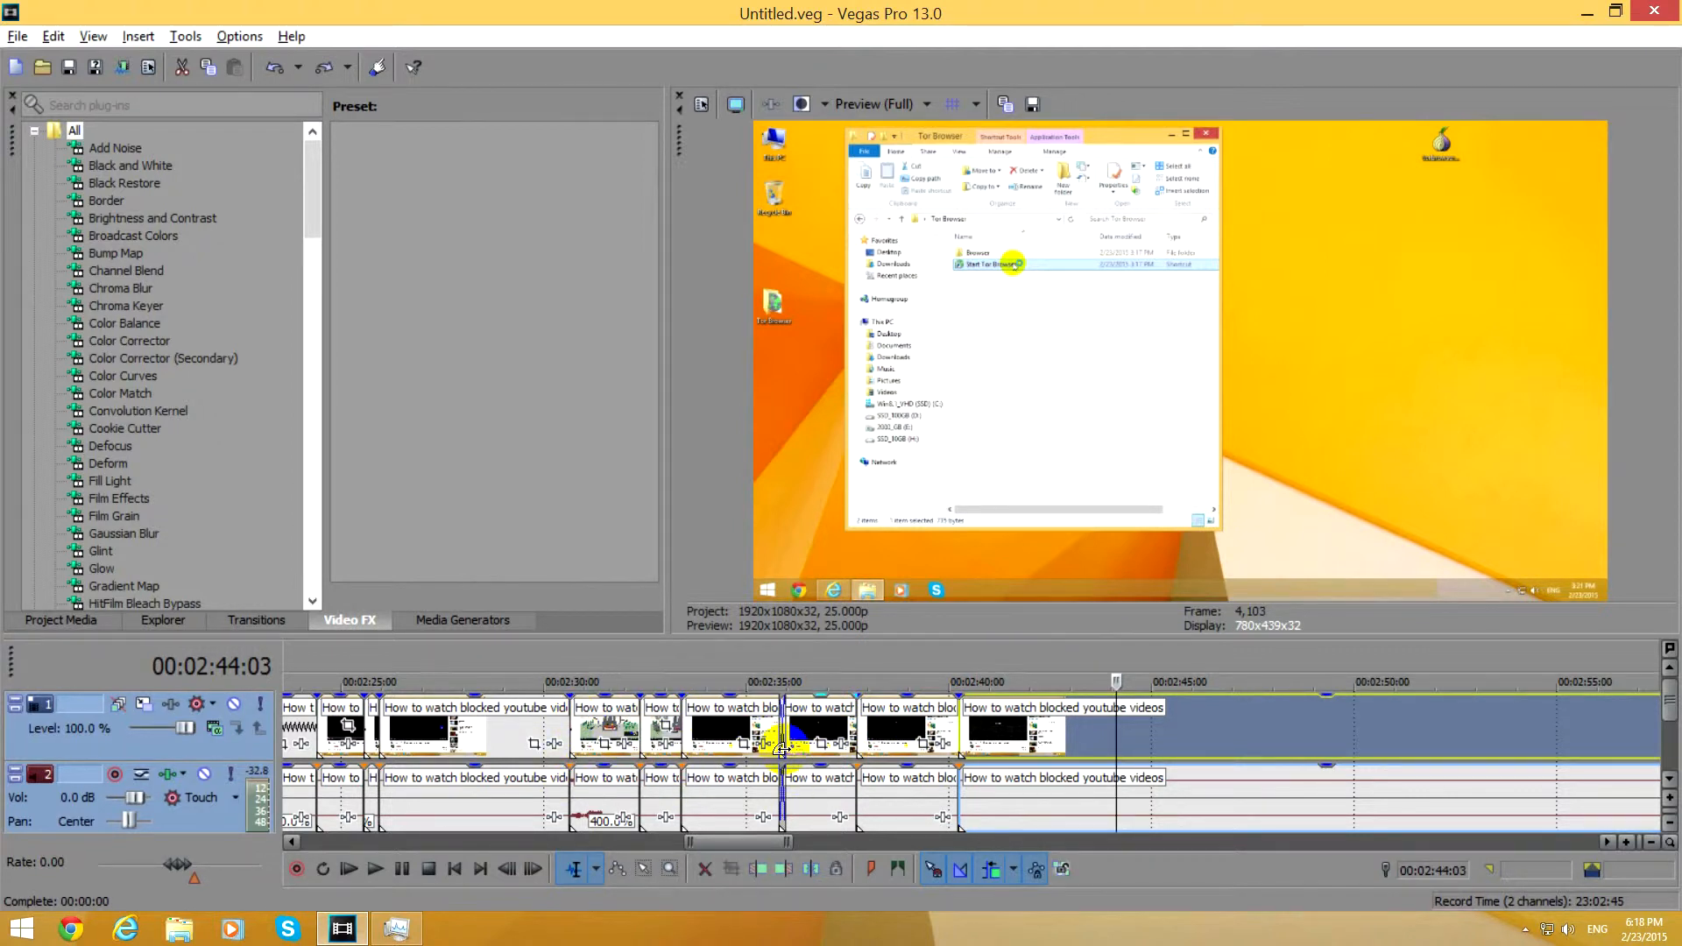
Overlap the clip starting near 02:37 with the preceding clip to create an 8-frame crossfade on the timeline.
scroll(779, 749, up, 3)
click(355, 723)
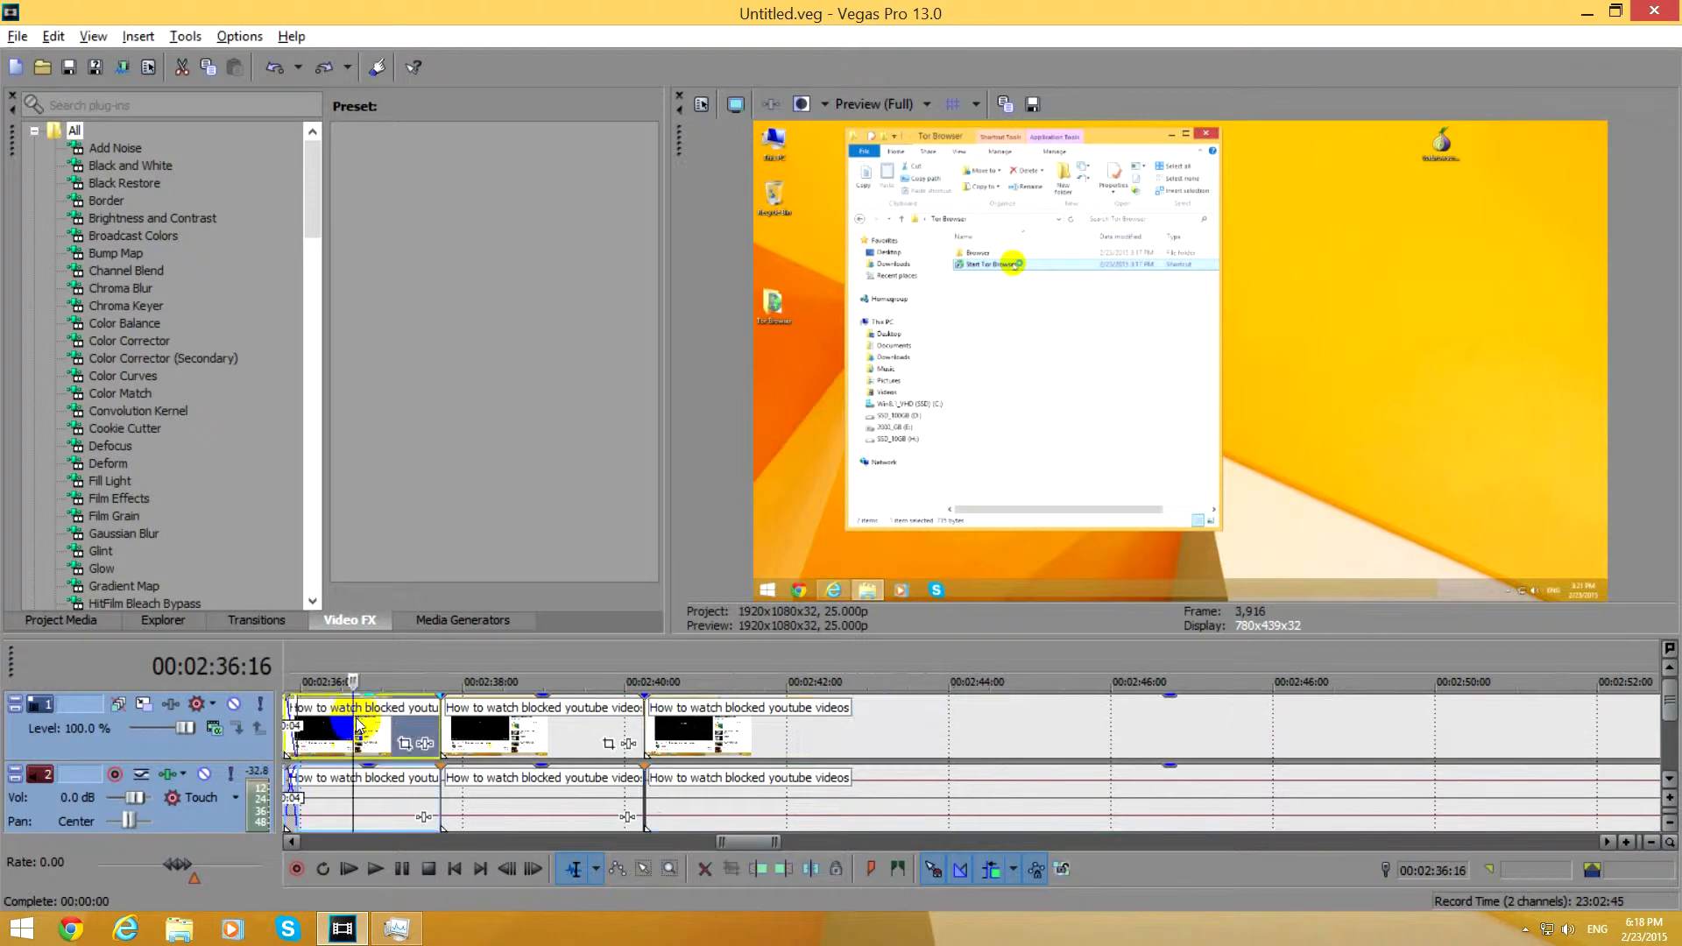
scroll(358, 724, up, 4)
drag(1294, 734, 1211, 738)
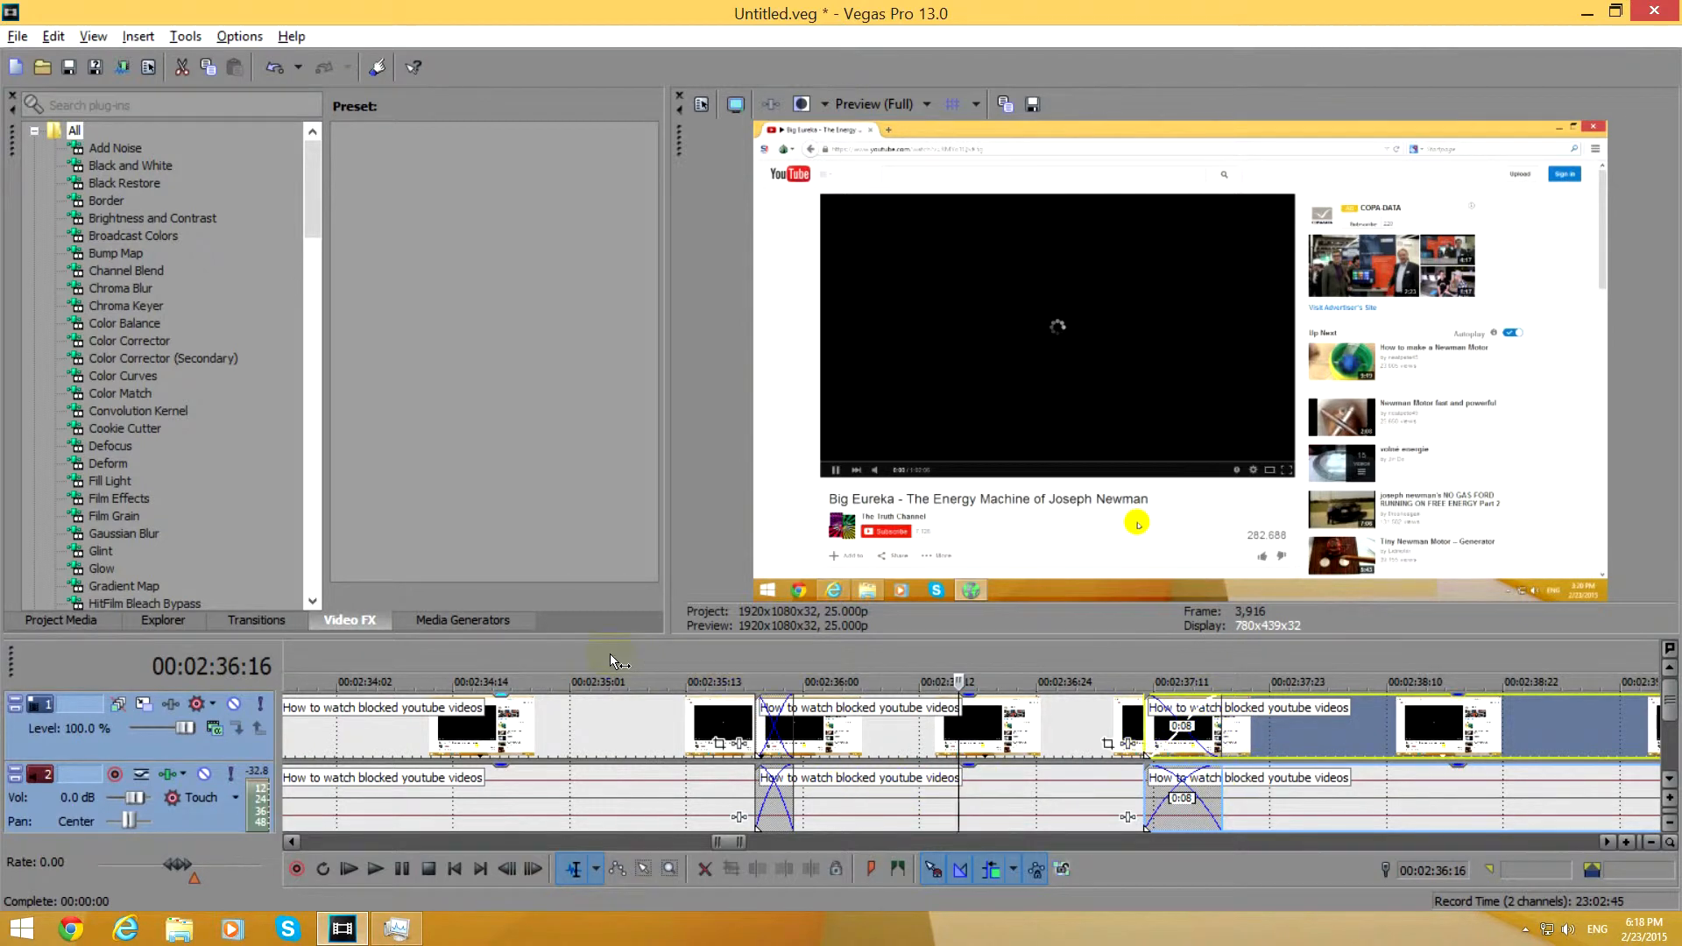
Play the timeline from 02:35:05 through the crossfades, stop playback, and return the cursor to 02:34:10.
click(610, 653)
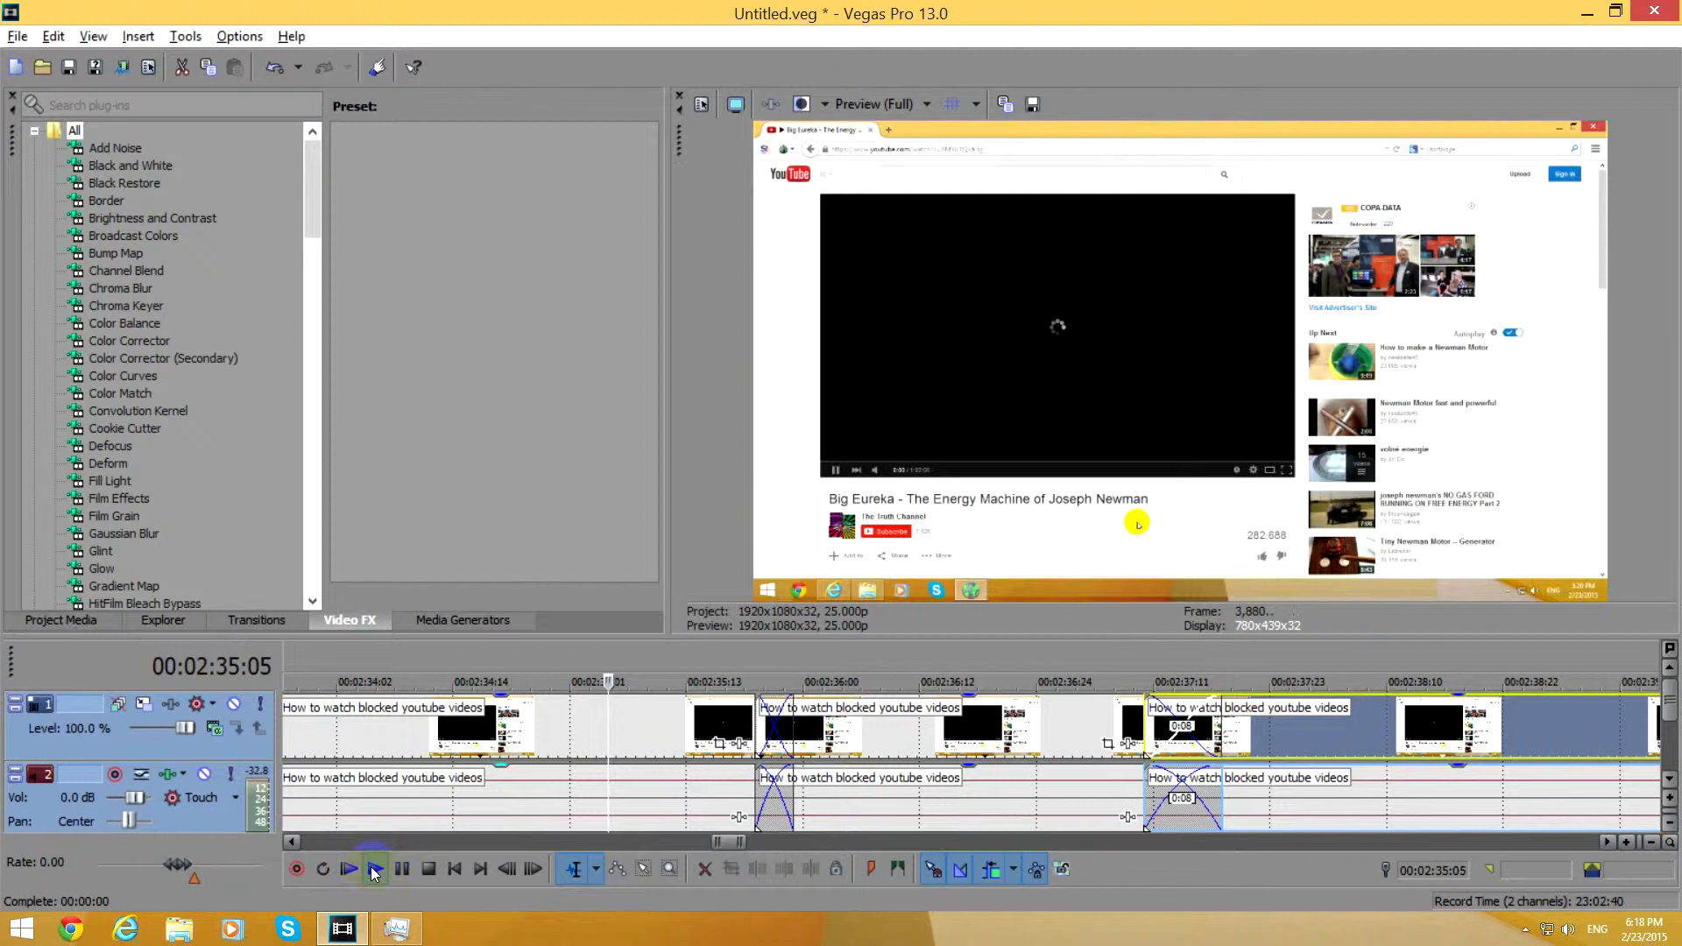
key(space)
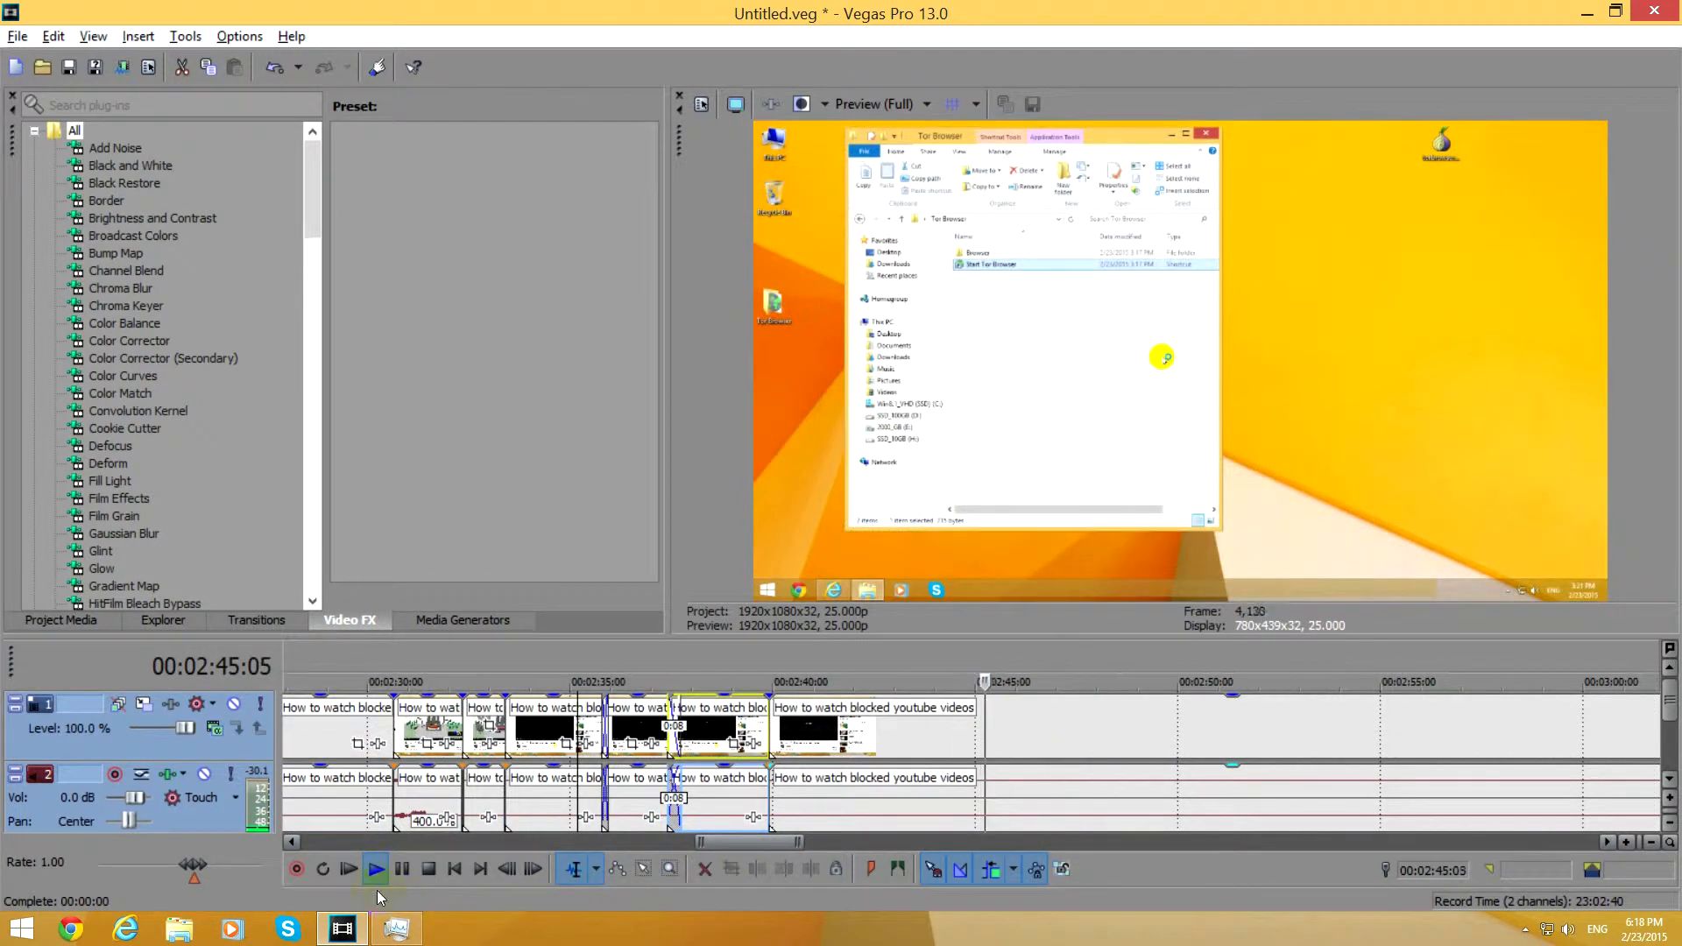
click(402, 869)
click(545, 659)
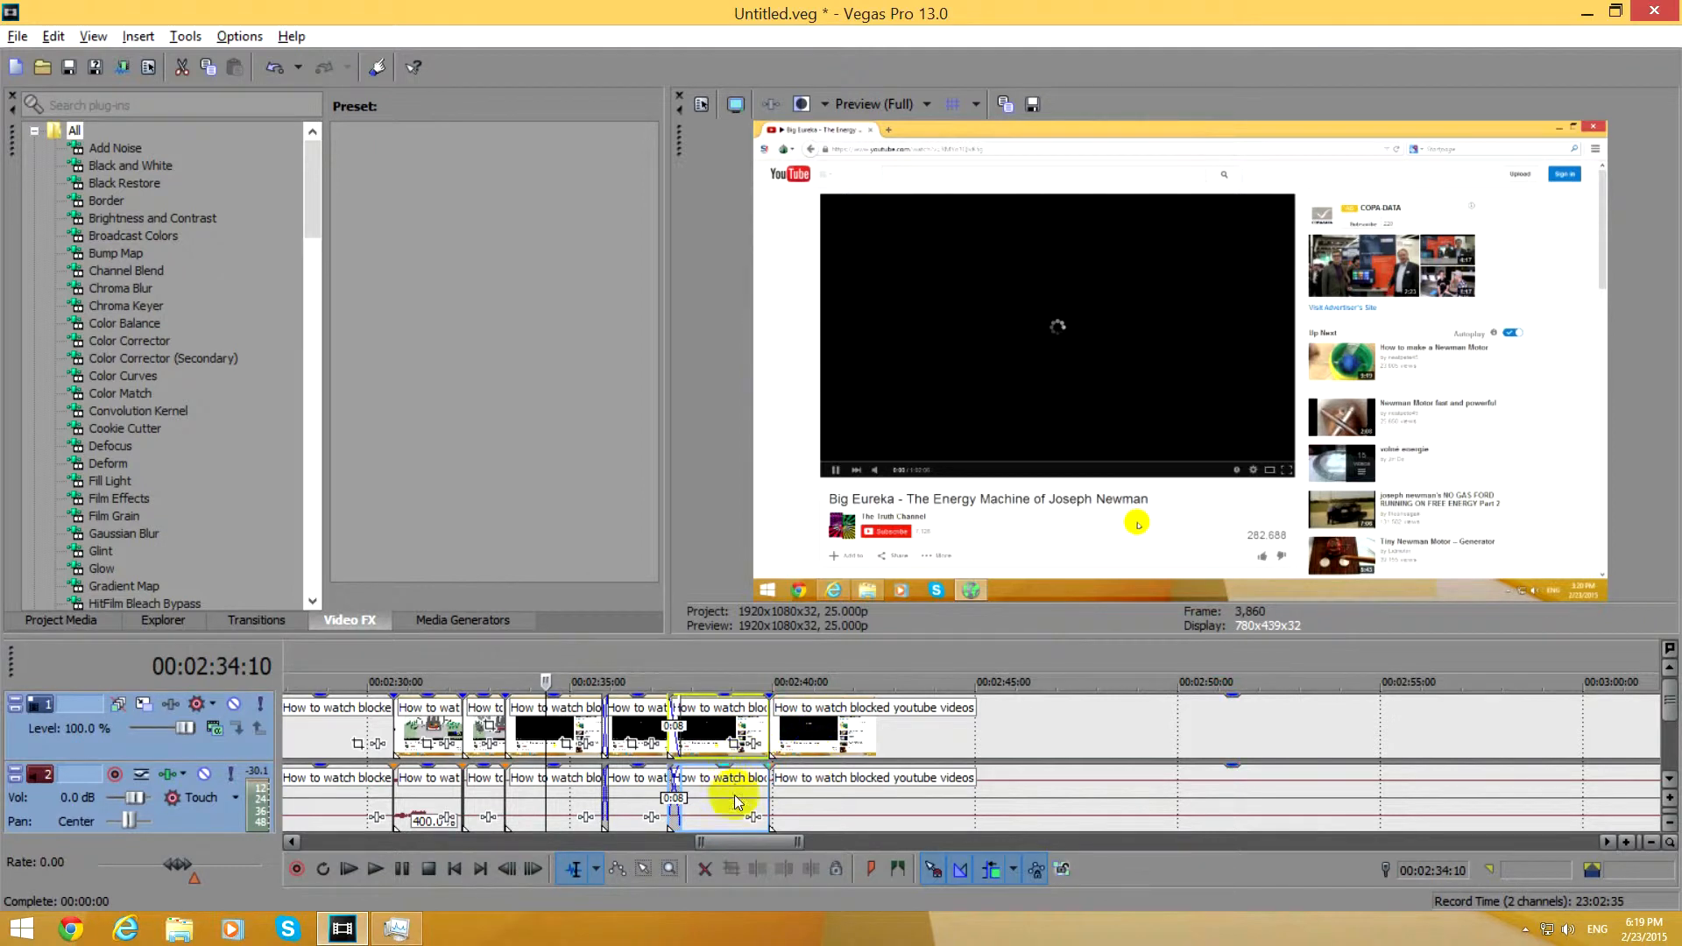
Start rendering the project and customize the HD 1080-60i YUV template of the Video for Windows format.
scroll(727, 802, down, 10)
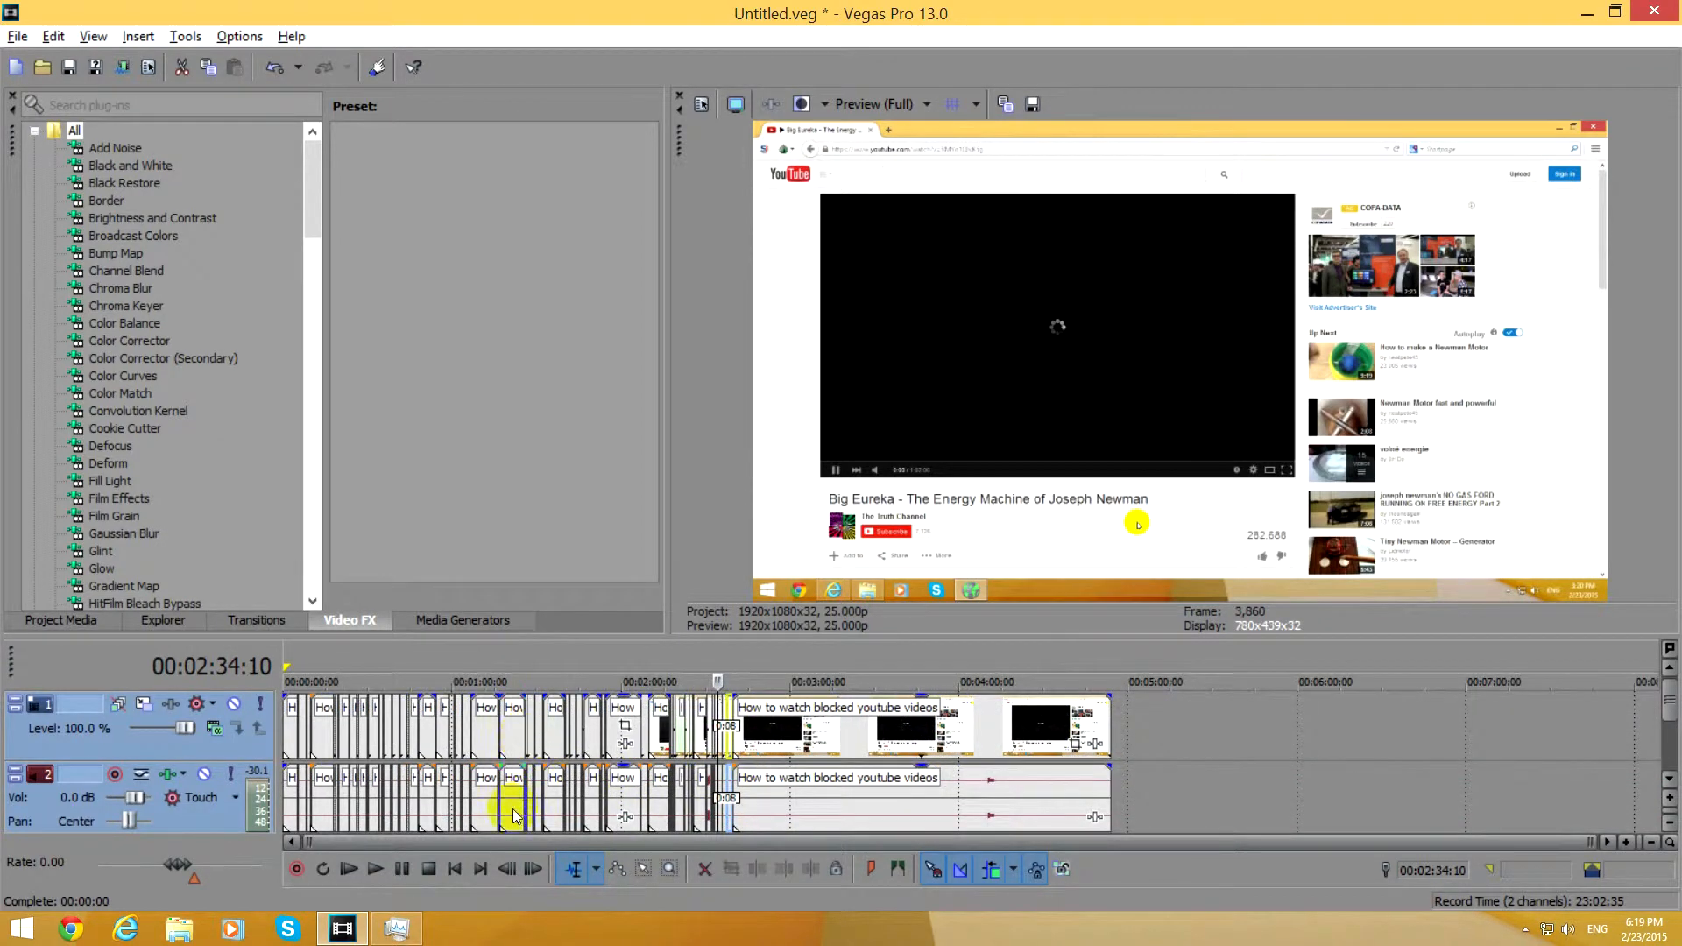
click(122, 68)
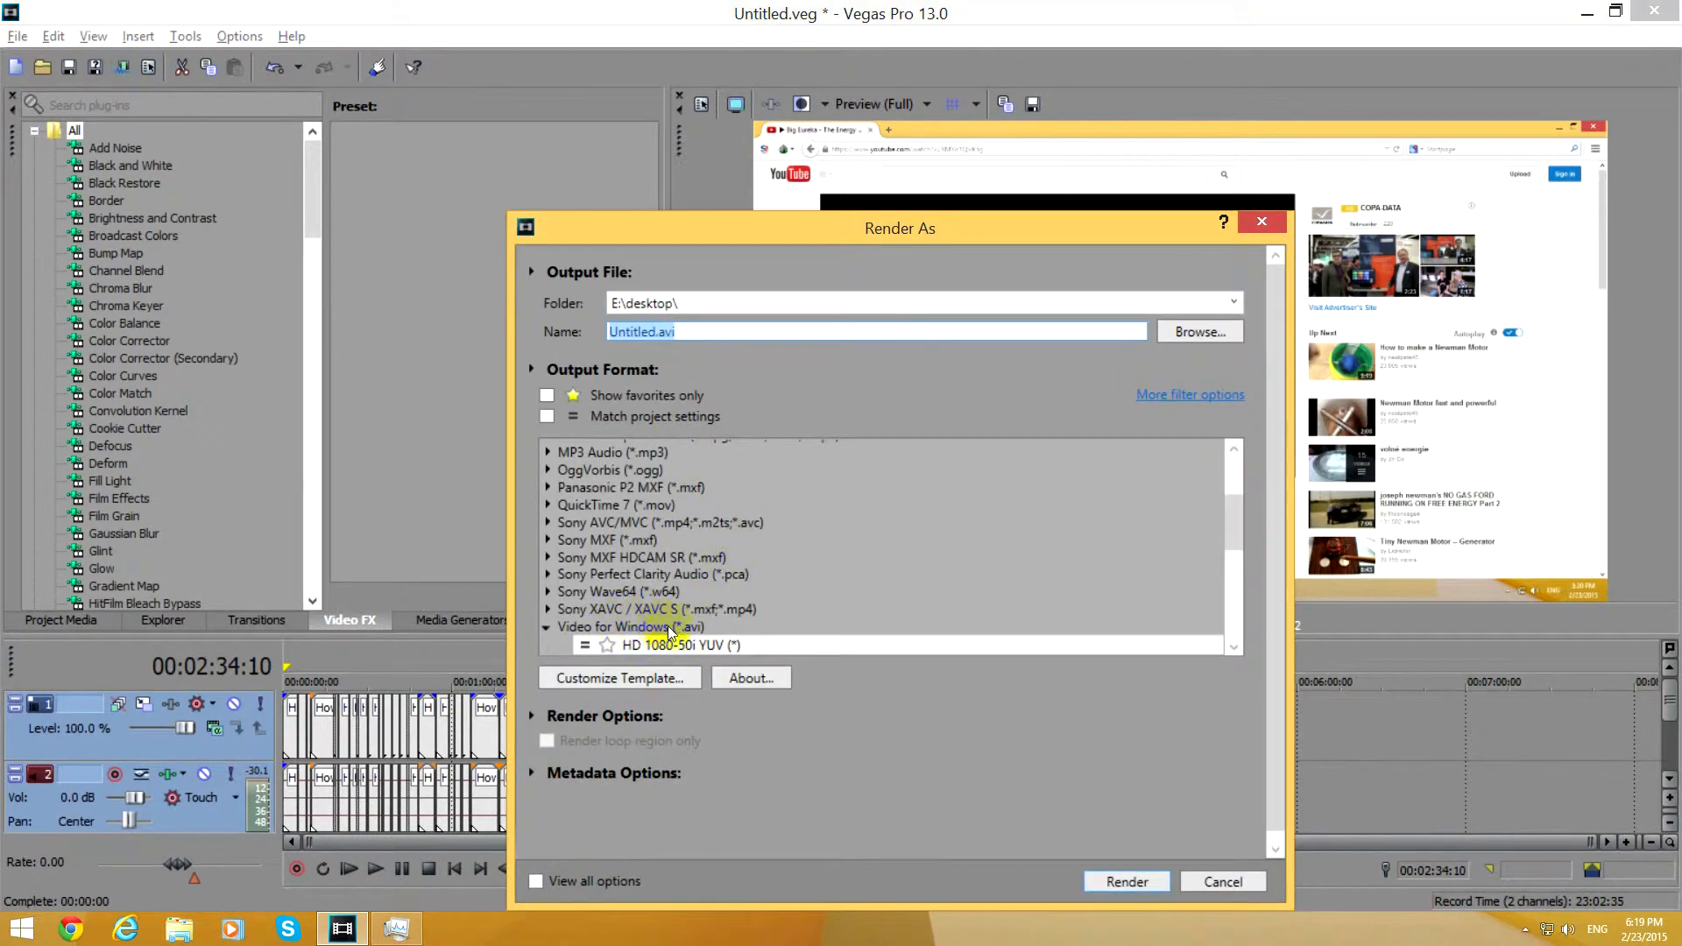
click(698, 627)
scroll(741, 618, down, 5)
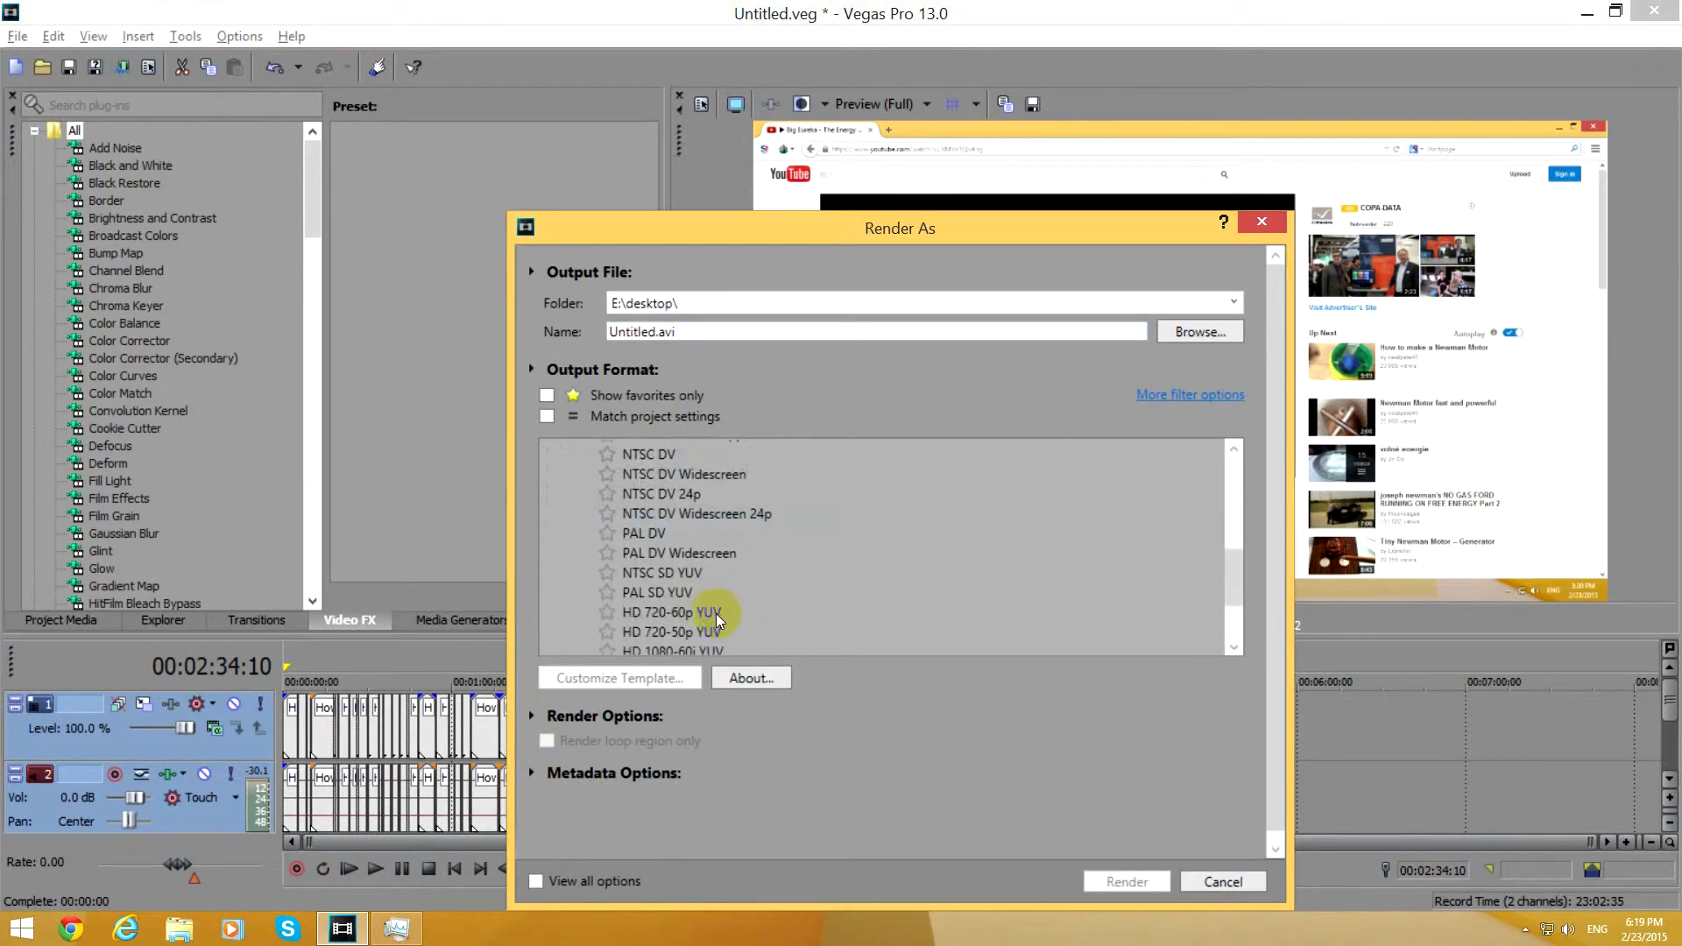
click(685, 545)
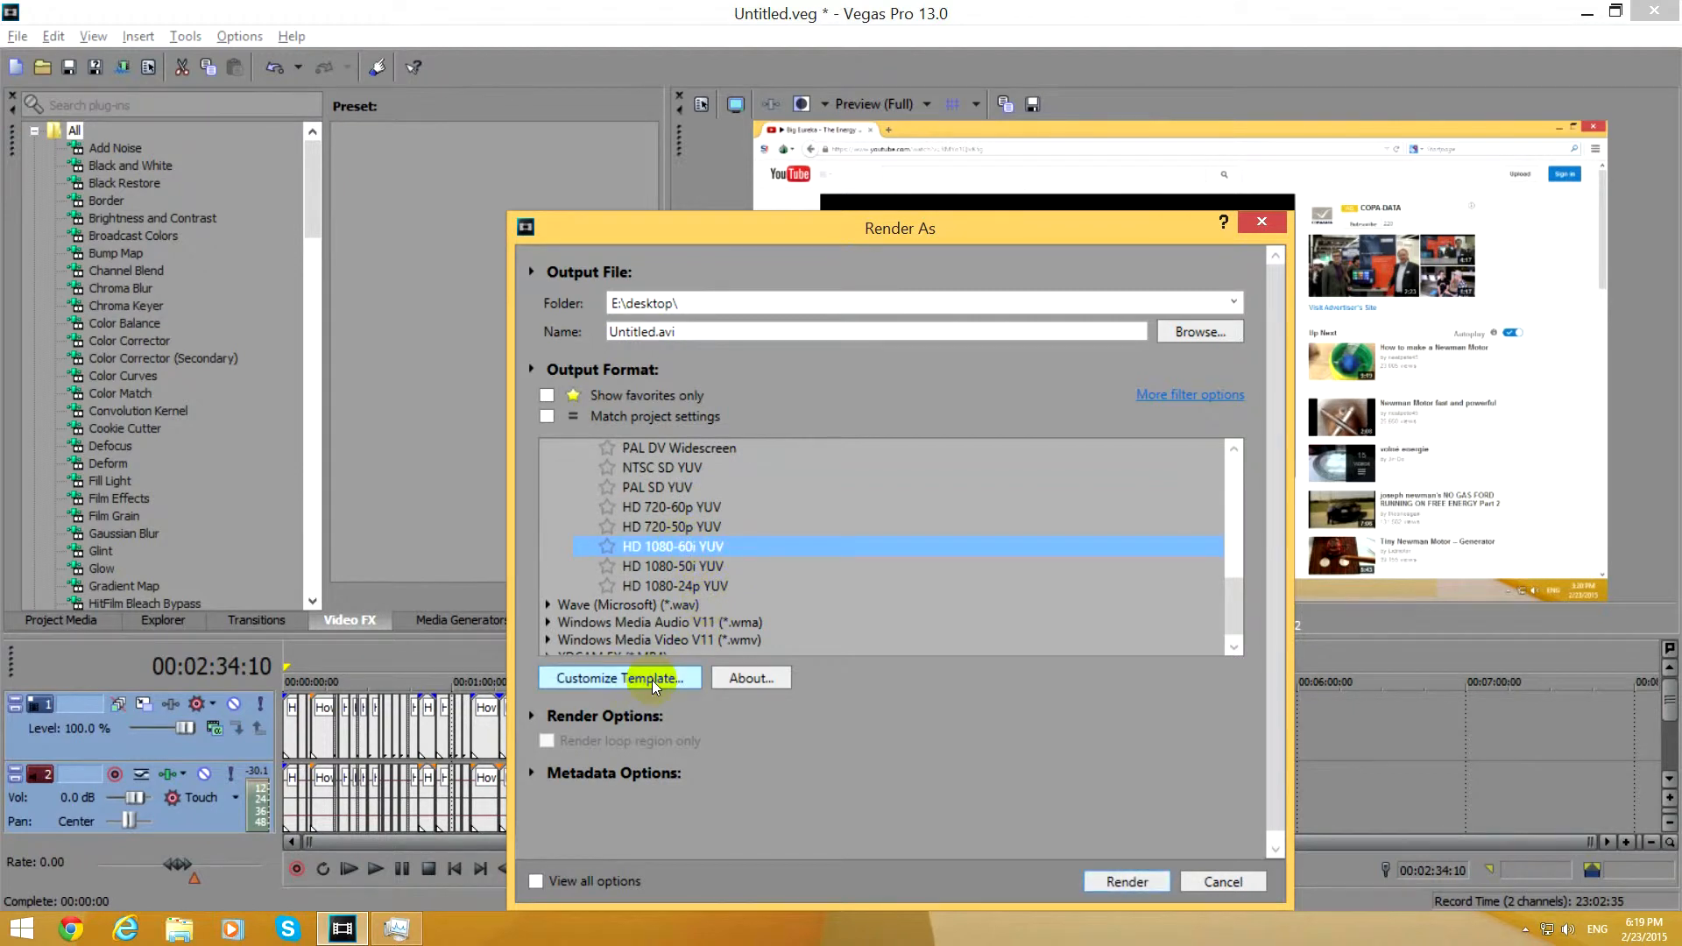
click(597, 680)
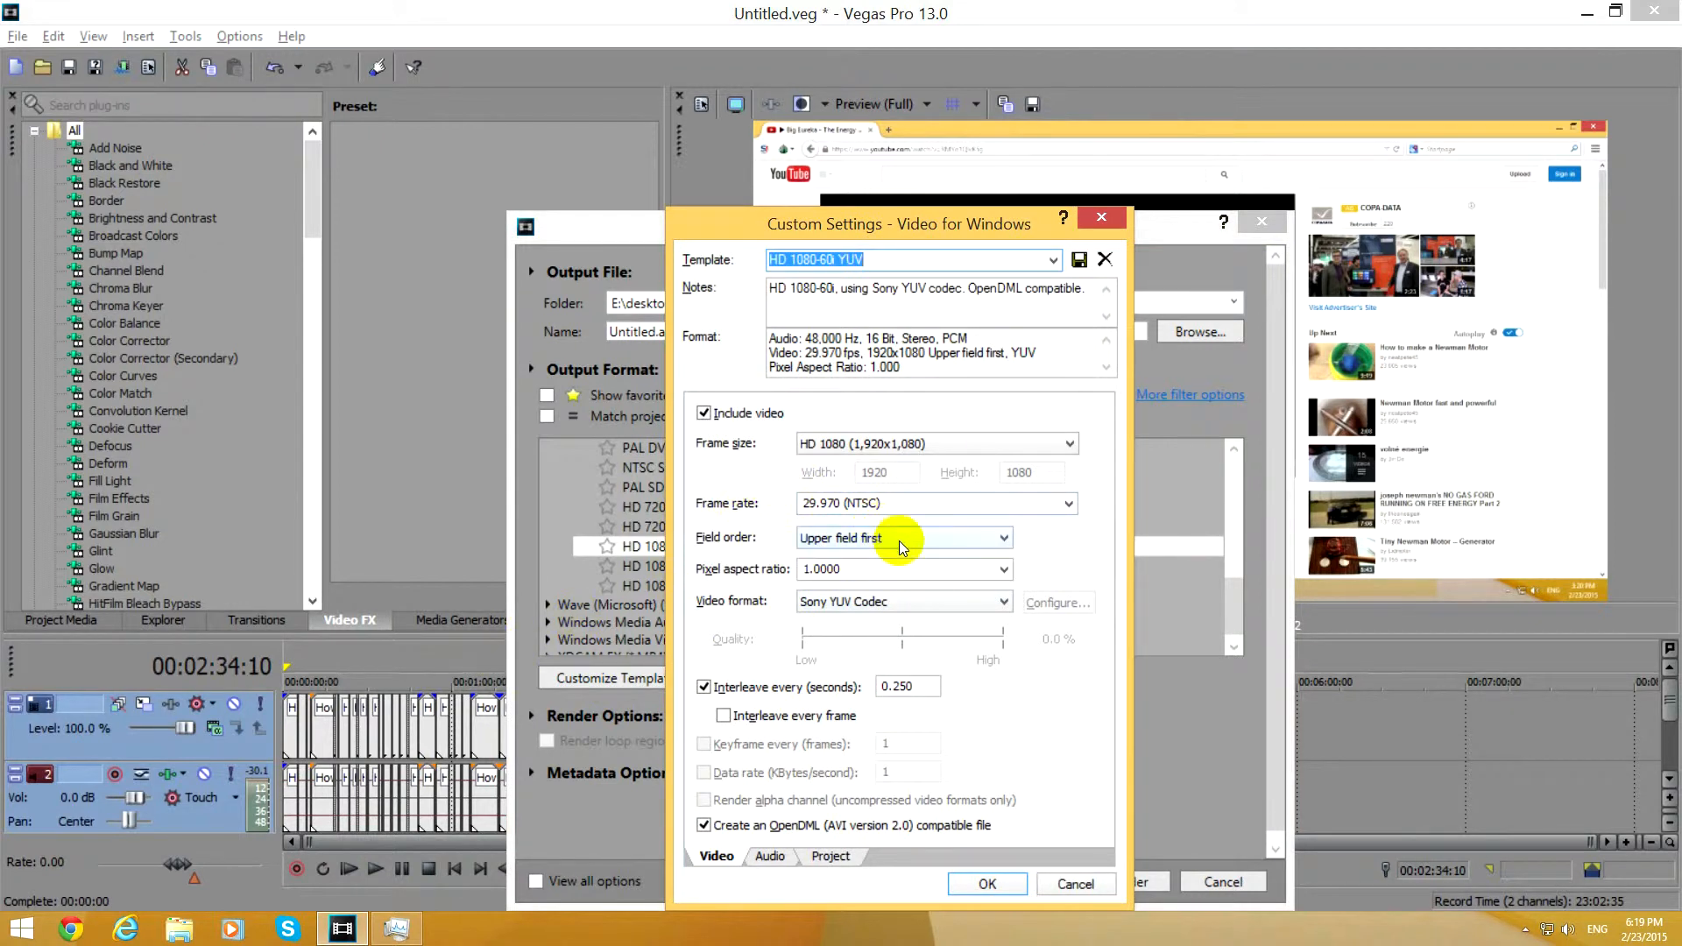
Try a 25.000 (PAL) frame rate, progressive scan and Lagarith Lossless Codec in the template, and cancel the render setup.
click(1067, 503)
click(977, 605)
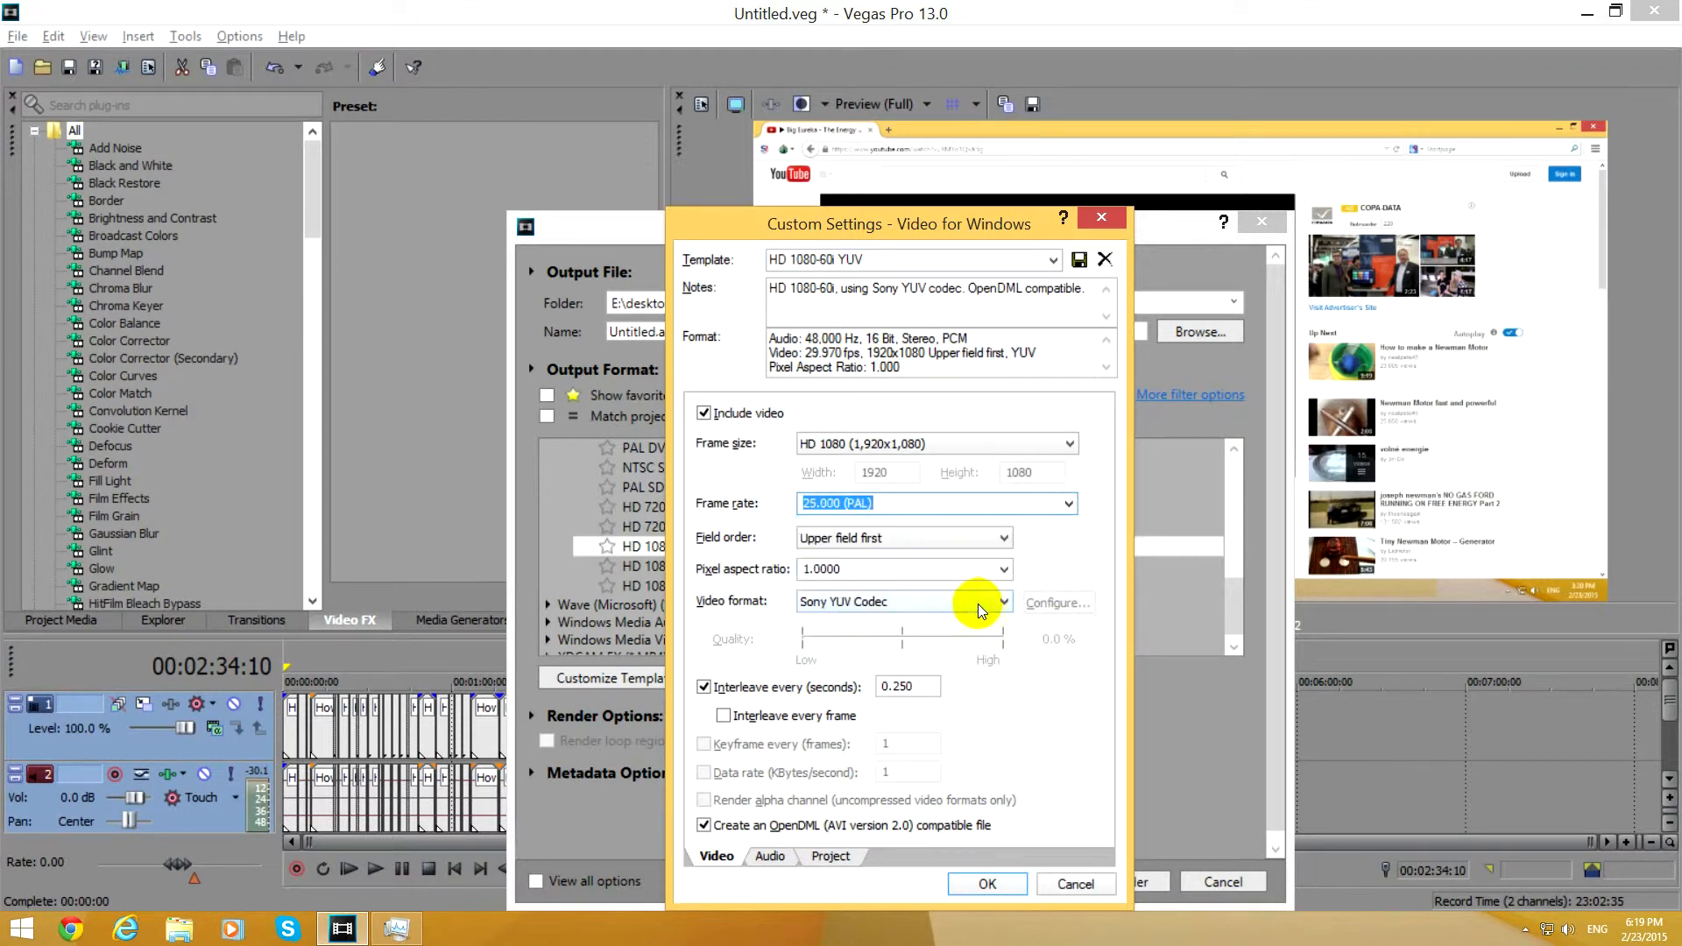
click(961, 536)
click(891, 555)
click(854, 602)
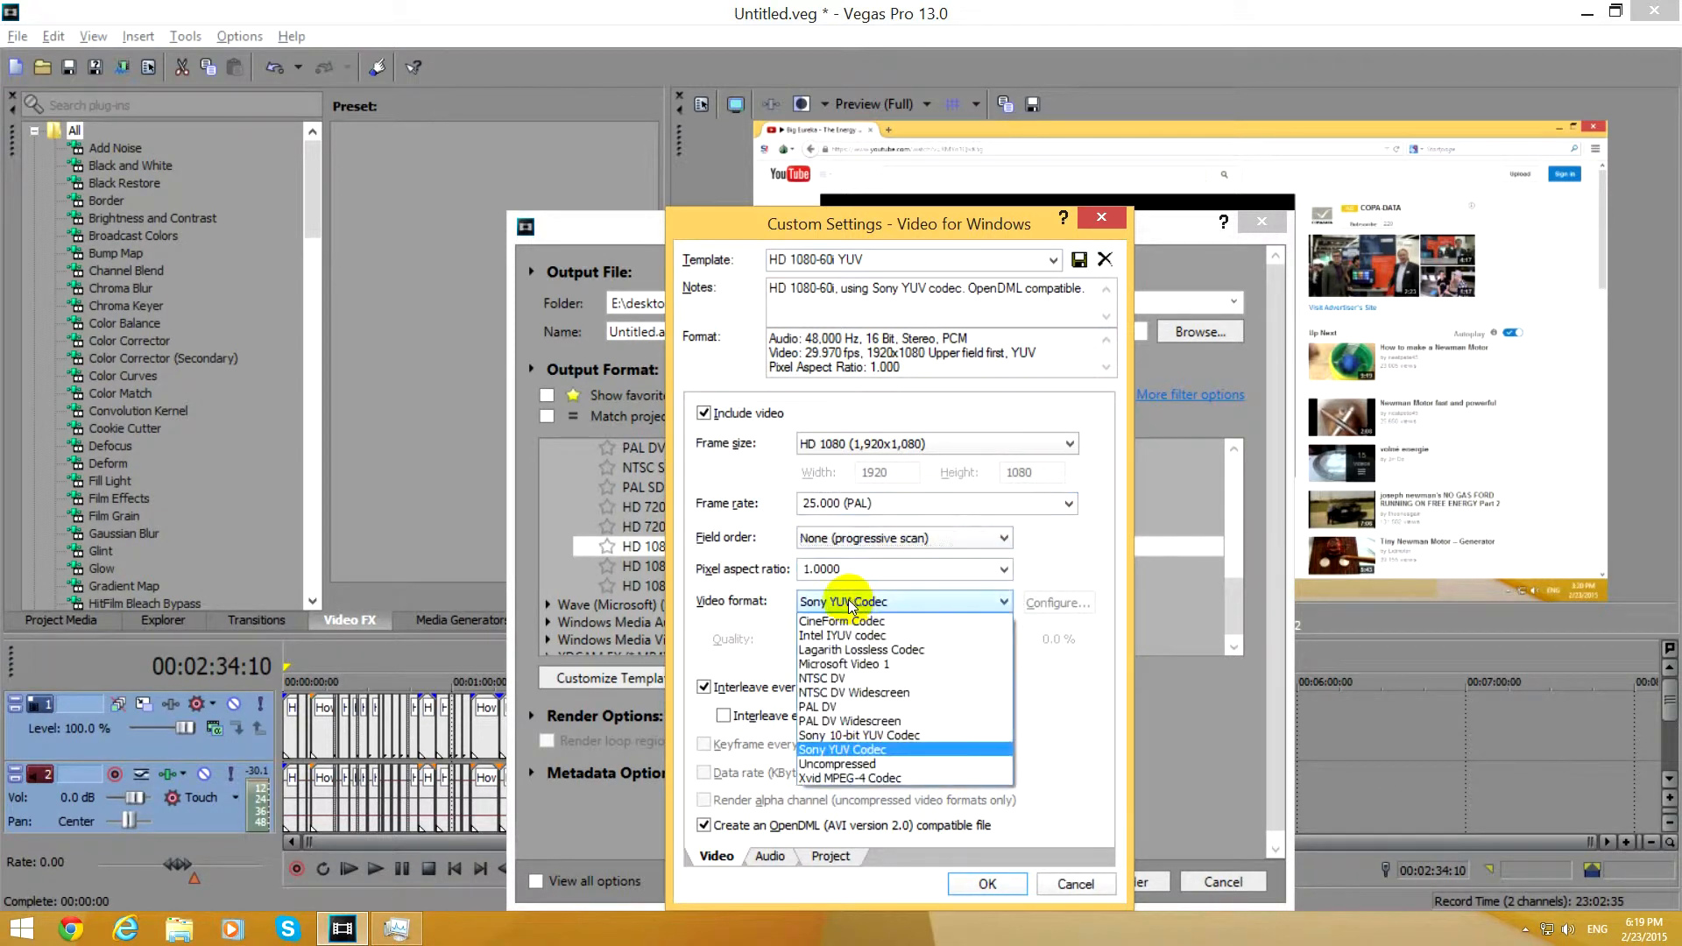
click(939, 650)
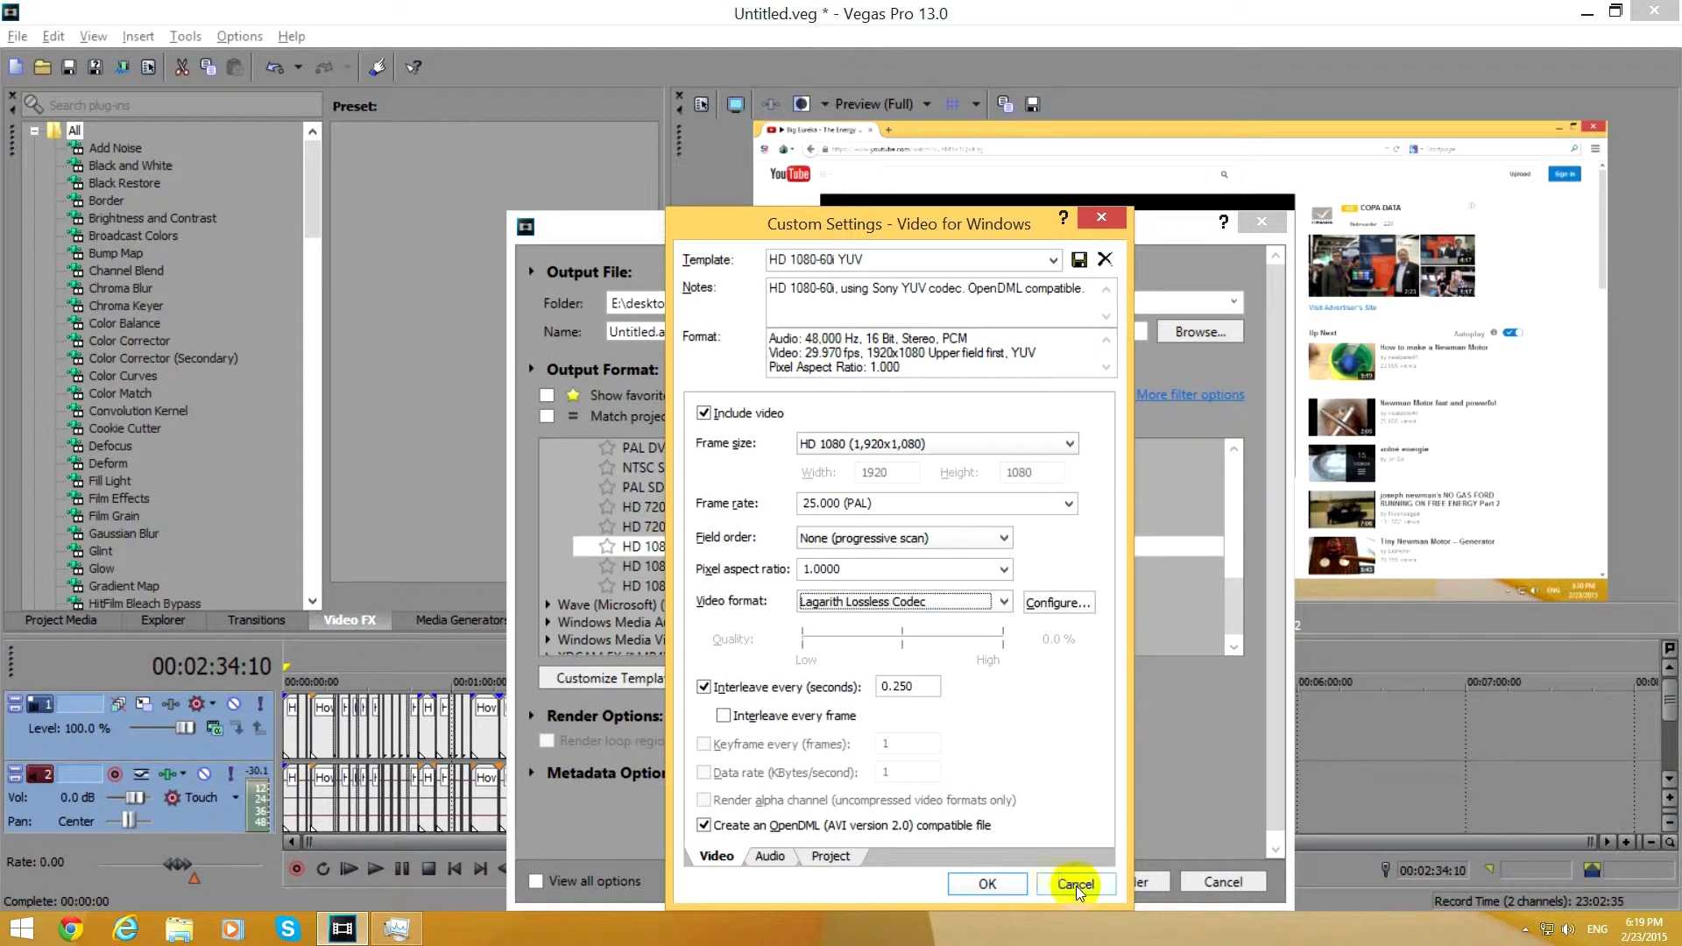
click(1076, 885)
click(1214, 887)
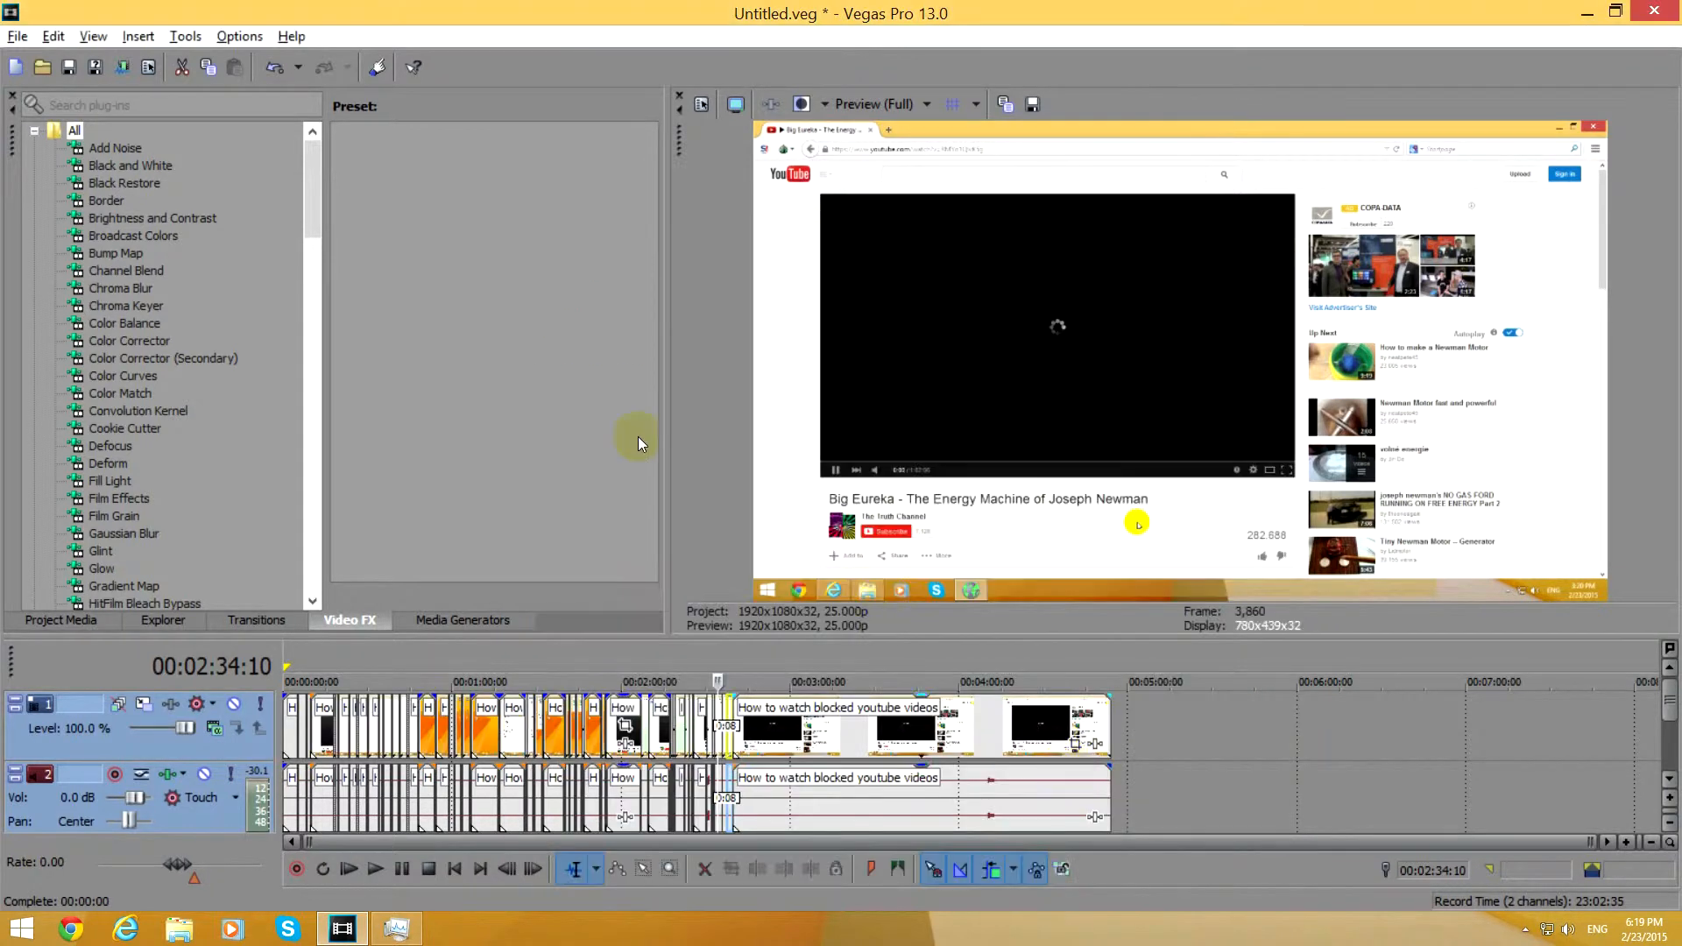
Create a new project without saving the current one, and move the restored window aside to expose the desktop files.
click(15, 66)
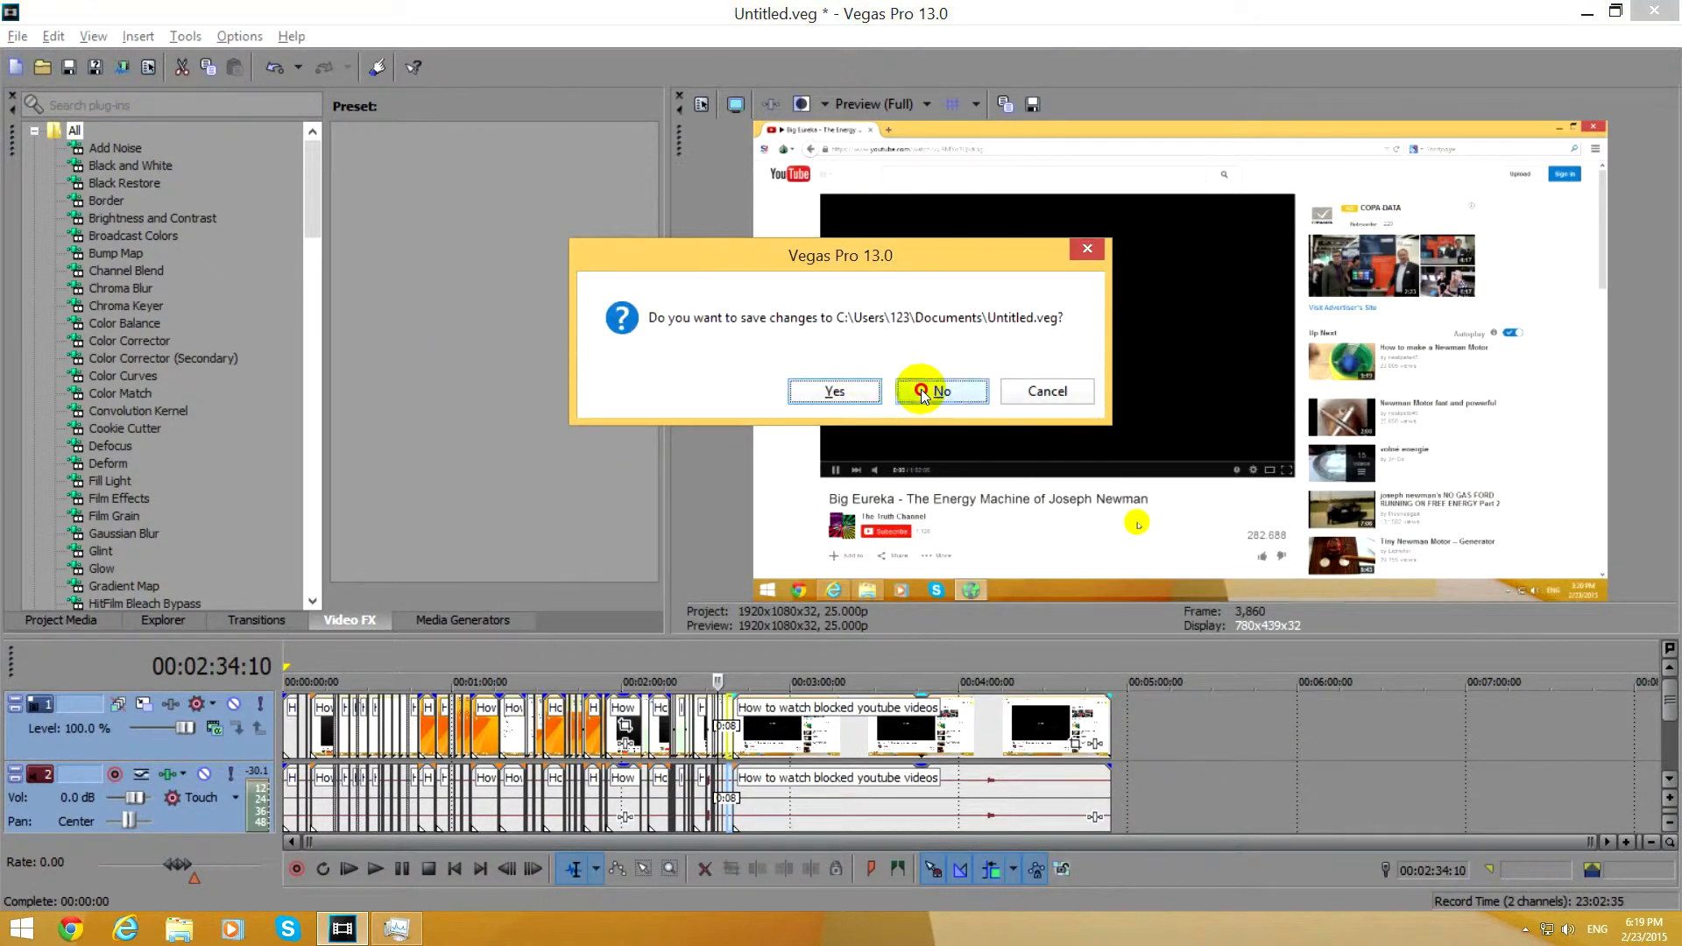
click(929, 391)
drag(295, 20, 605, 91)
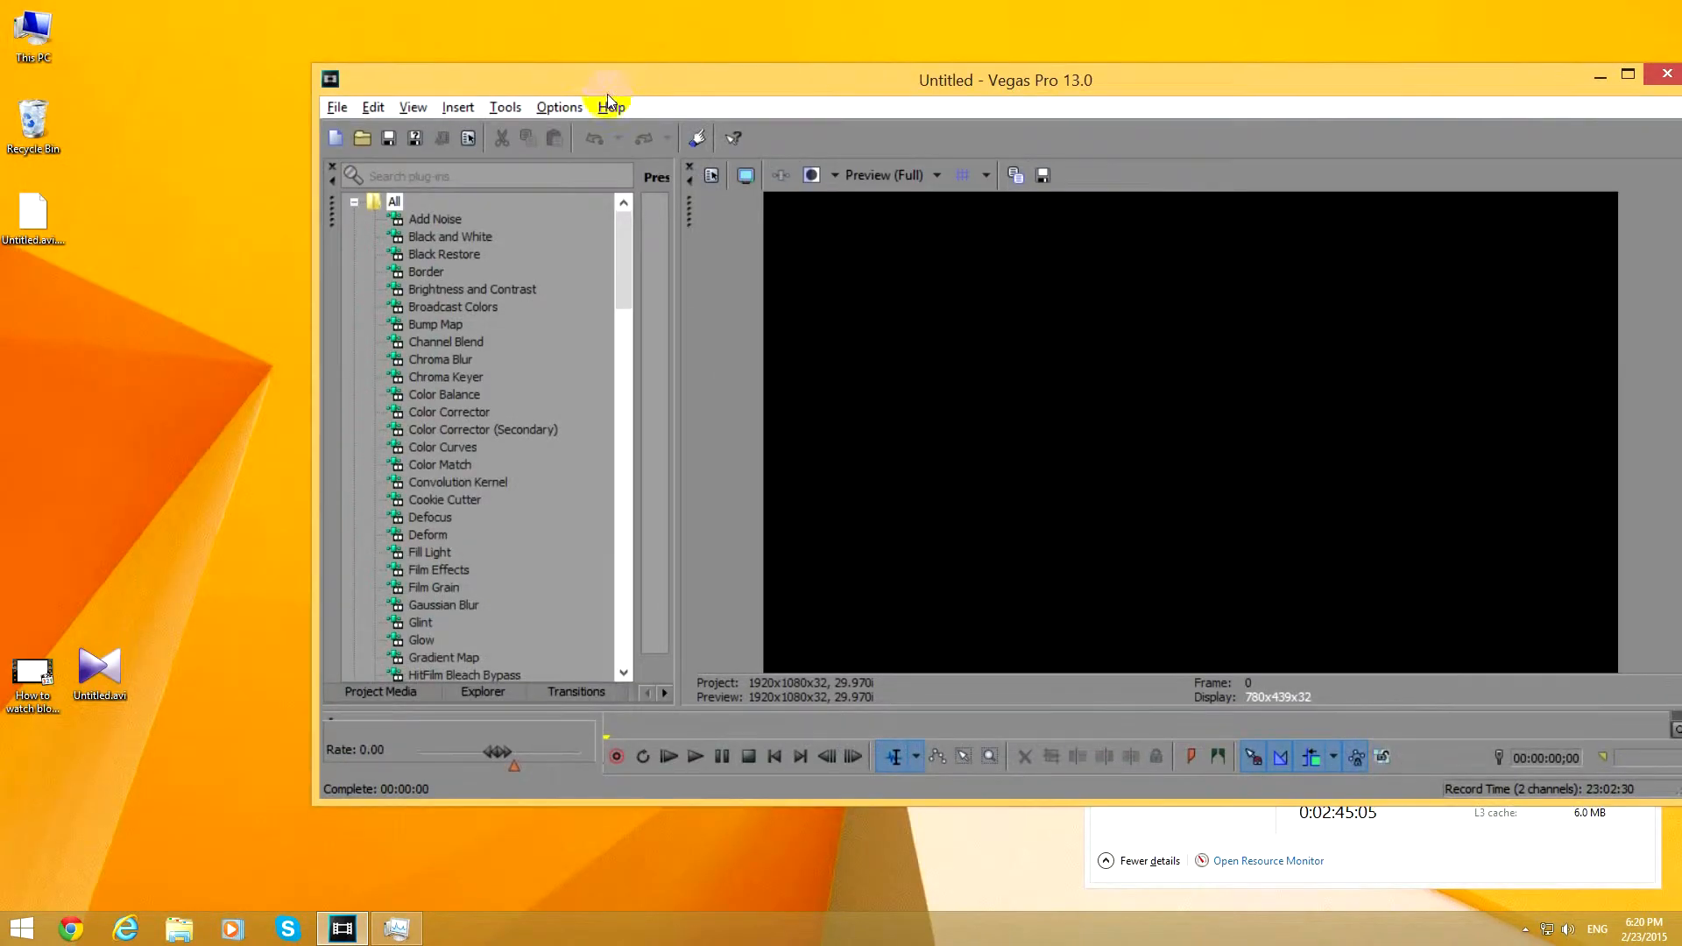
Add Untitled.avi from the desktop to the timeline, maximize the window, and enlarge the preview area.
click(120, 682)
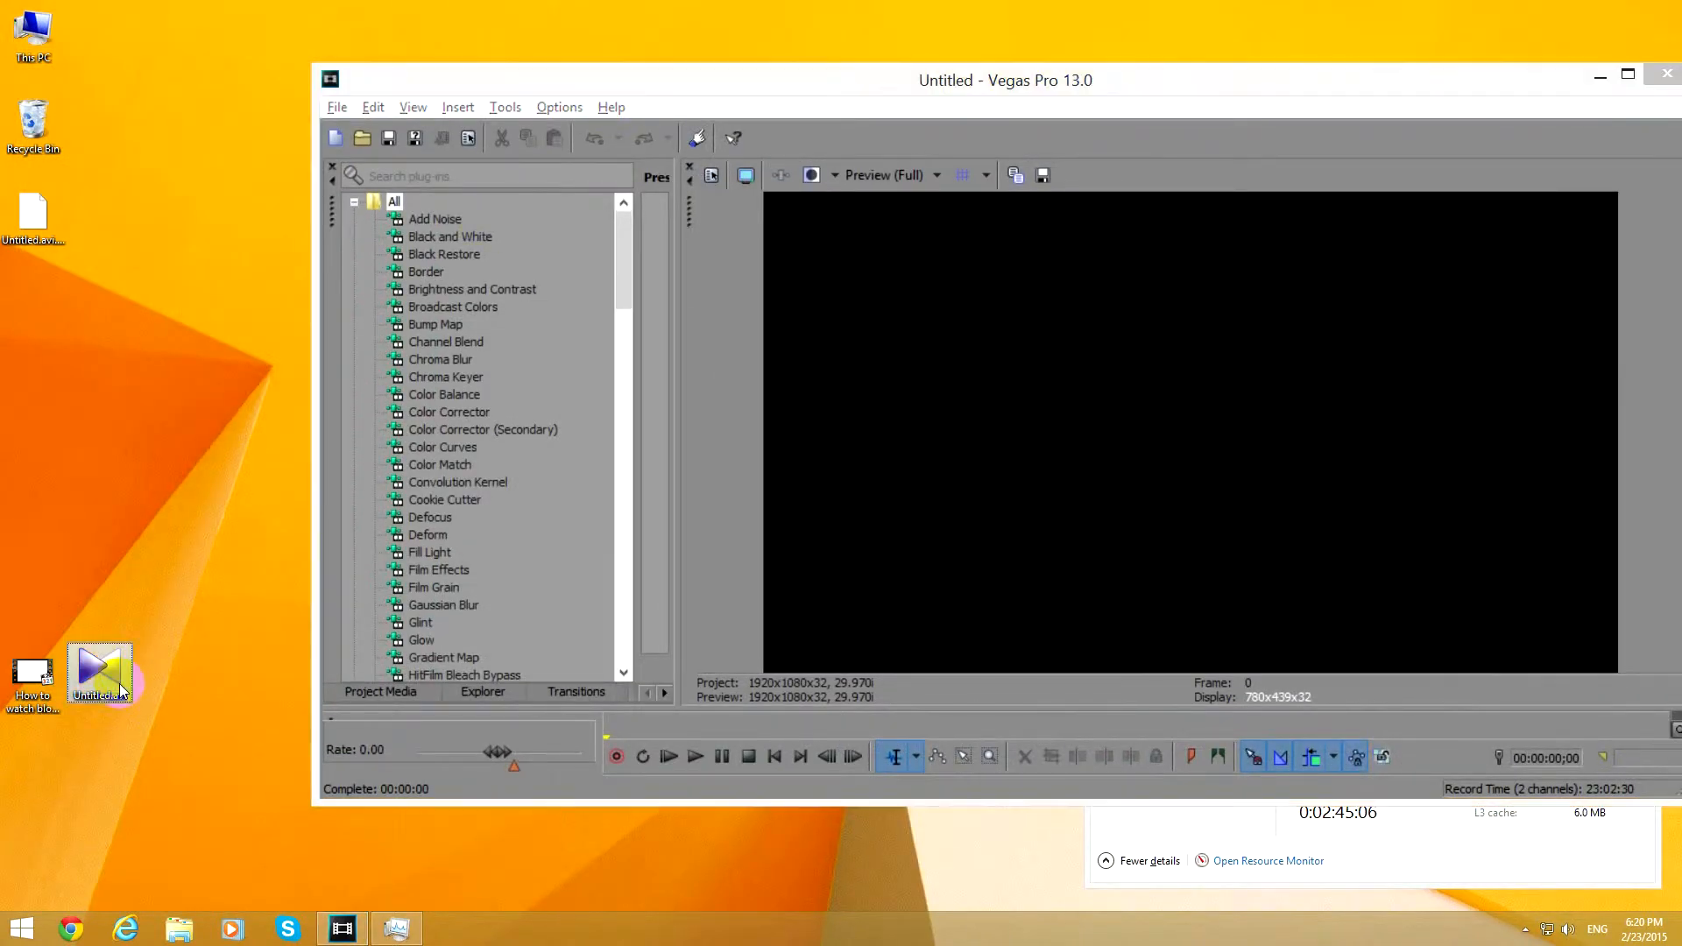
click(760, 700)
drag(760, 701, 760, 560)
drag(101, 671, 605, 648)
click(1629, 74)
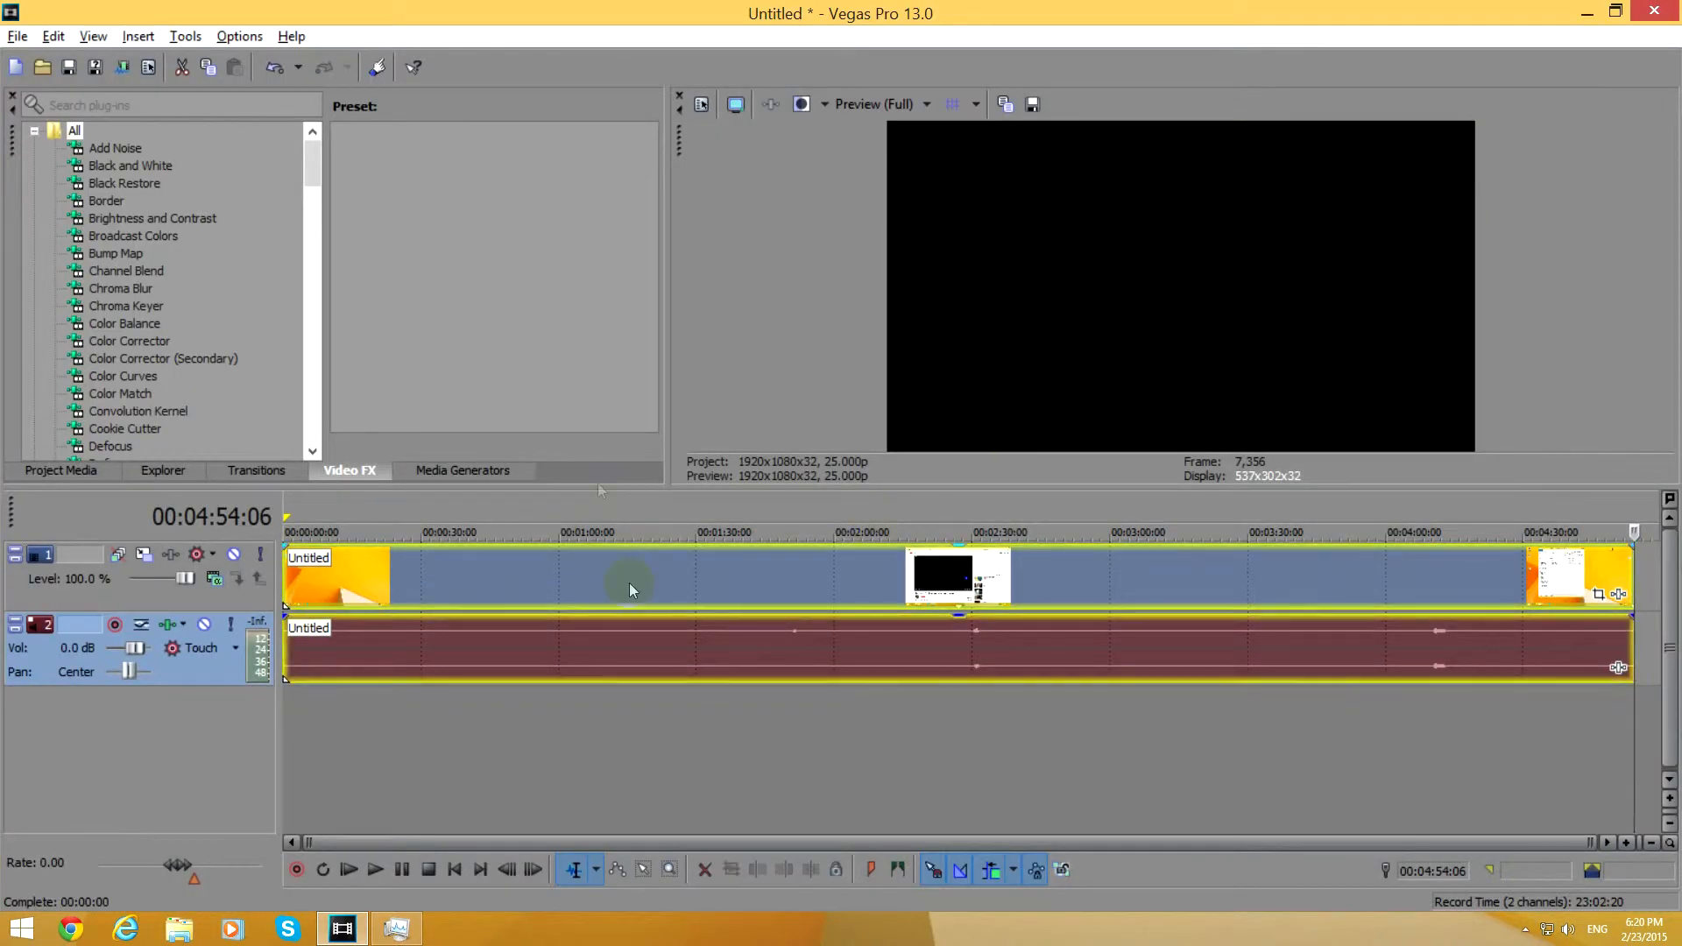
drag(601, 487, 610, 636)
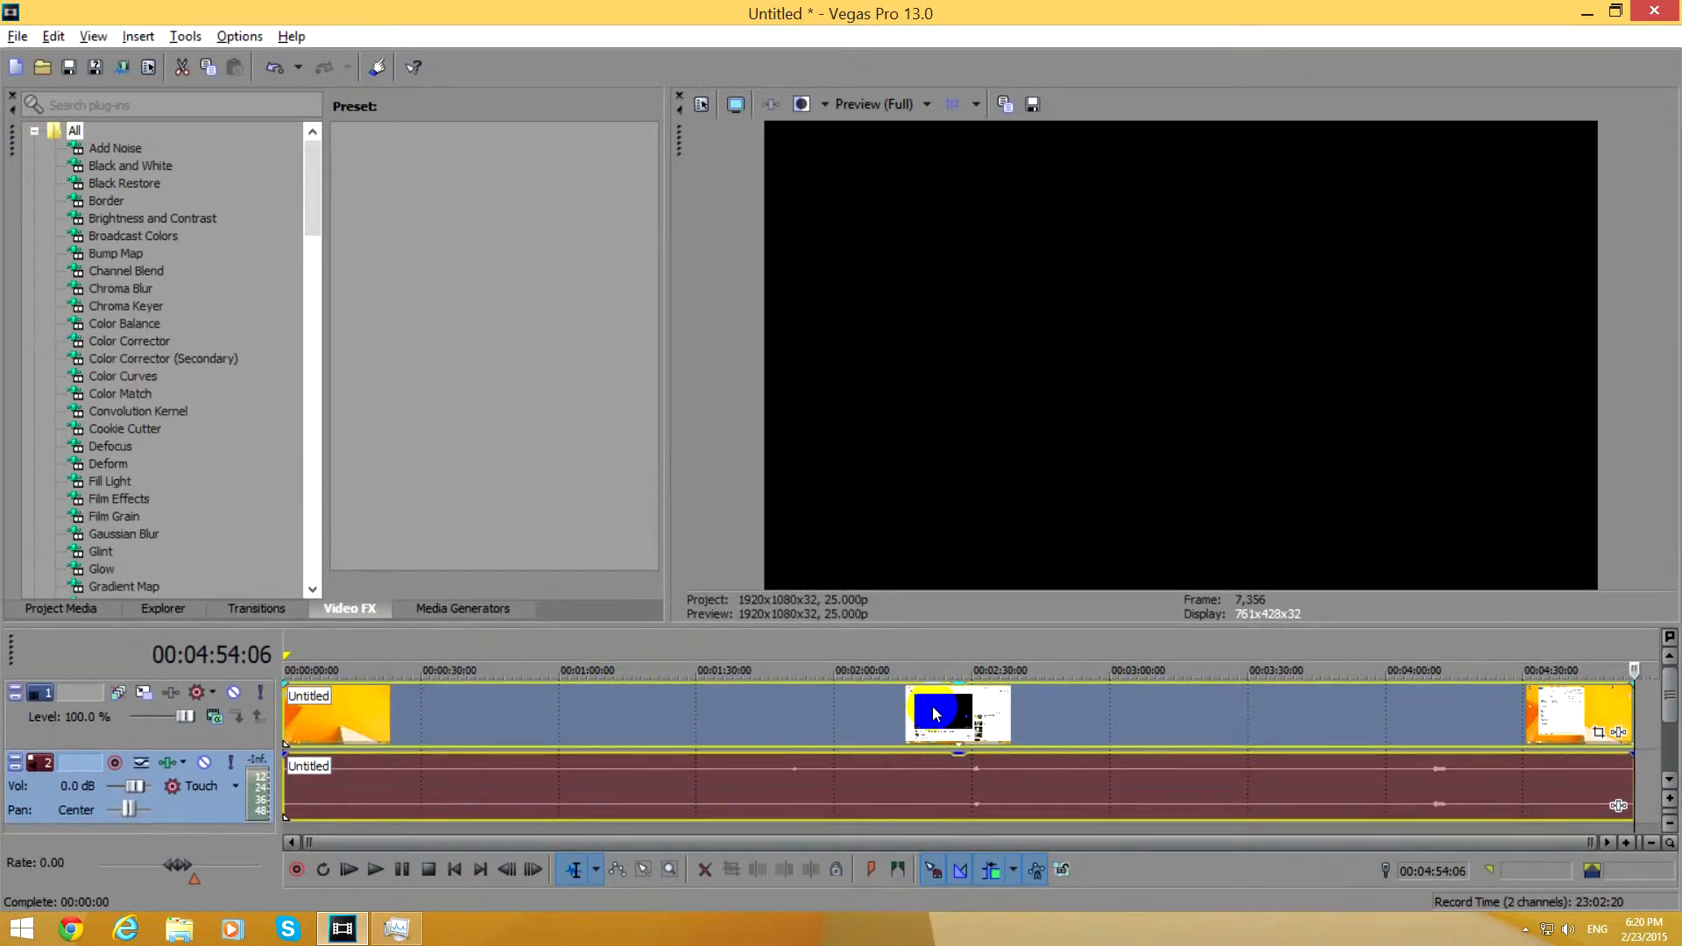
Split the Untitled clip at 01:30:15, about 01:41, and 01:48:08.
click(698, 647)
scroll(723, 739, up, 3)
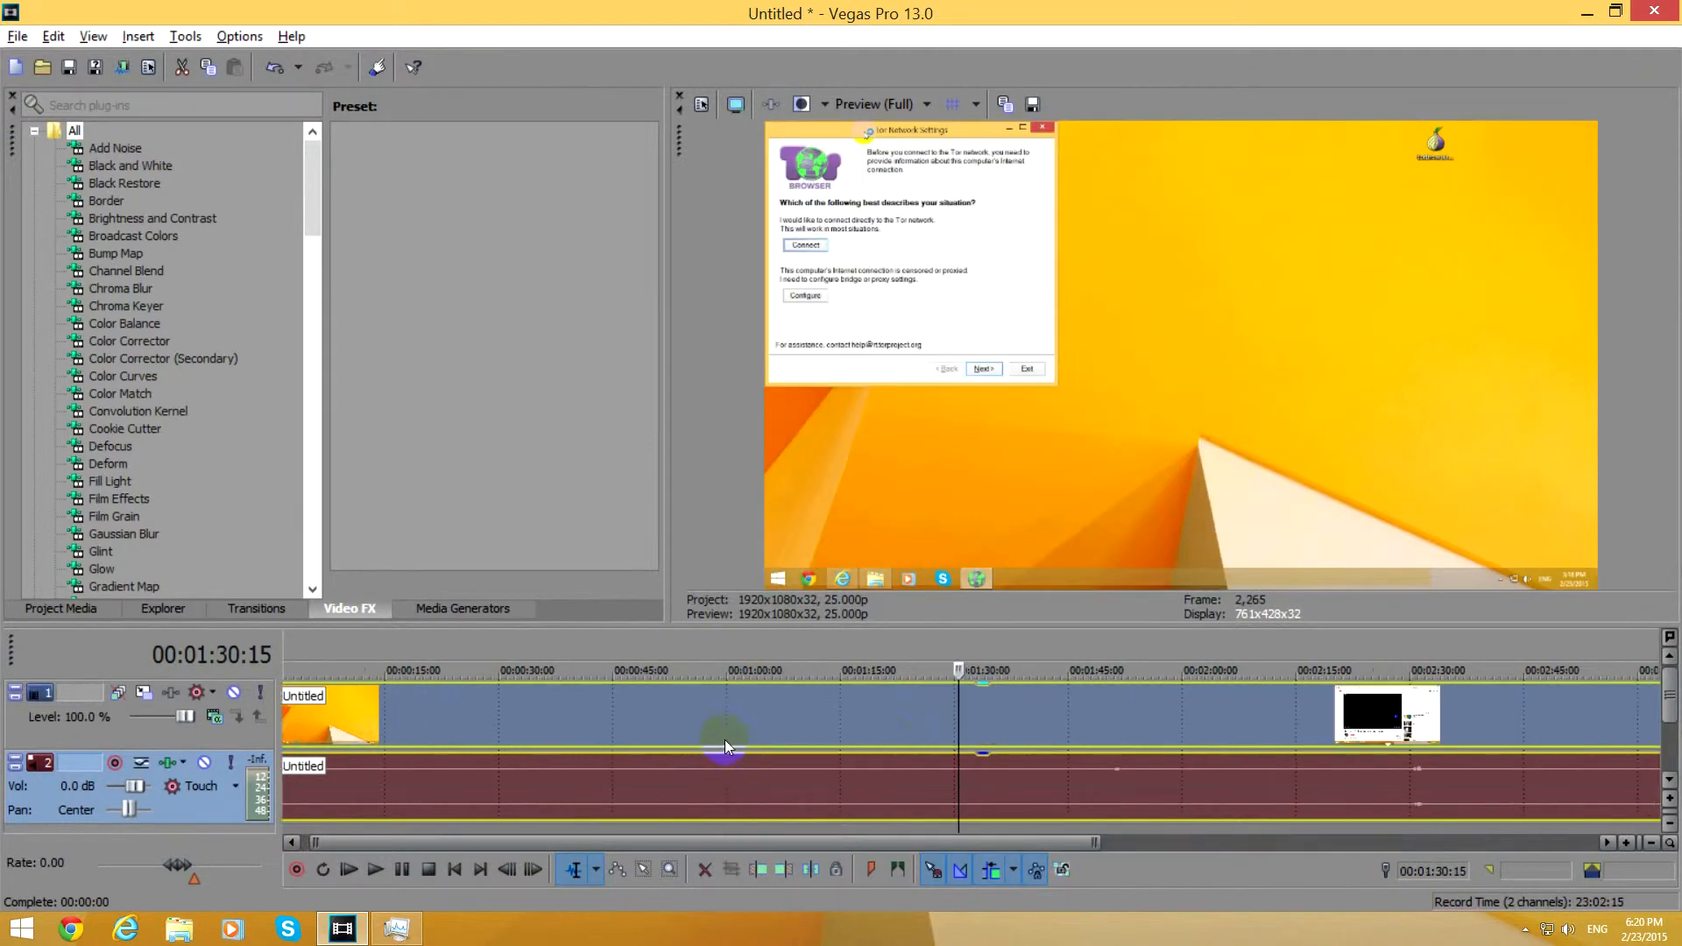
key(s)
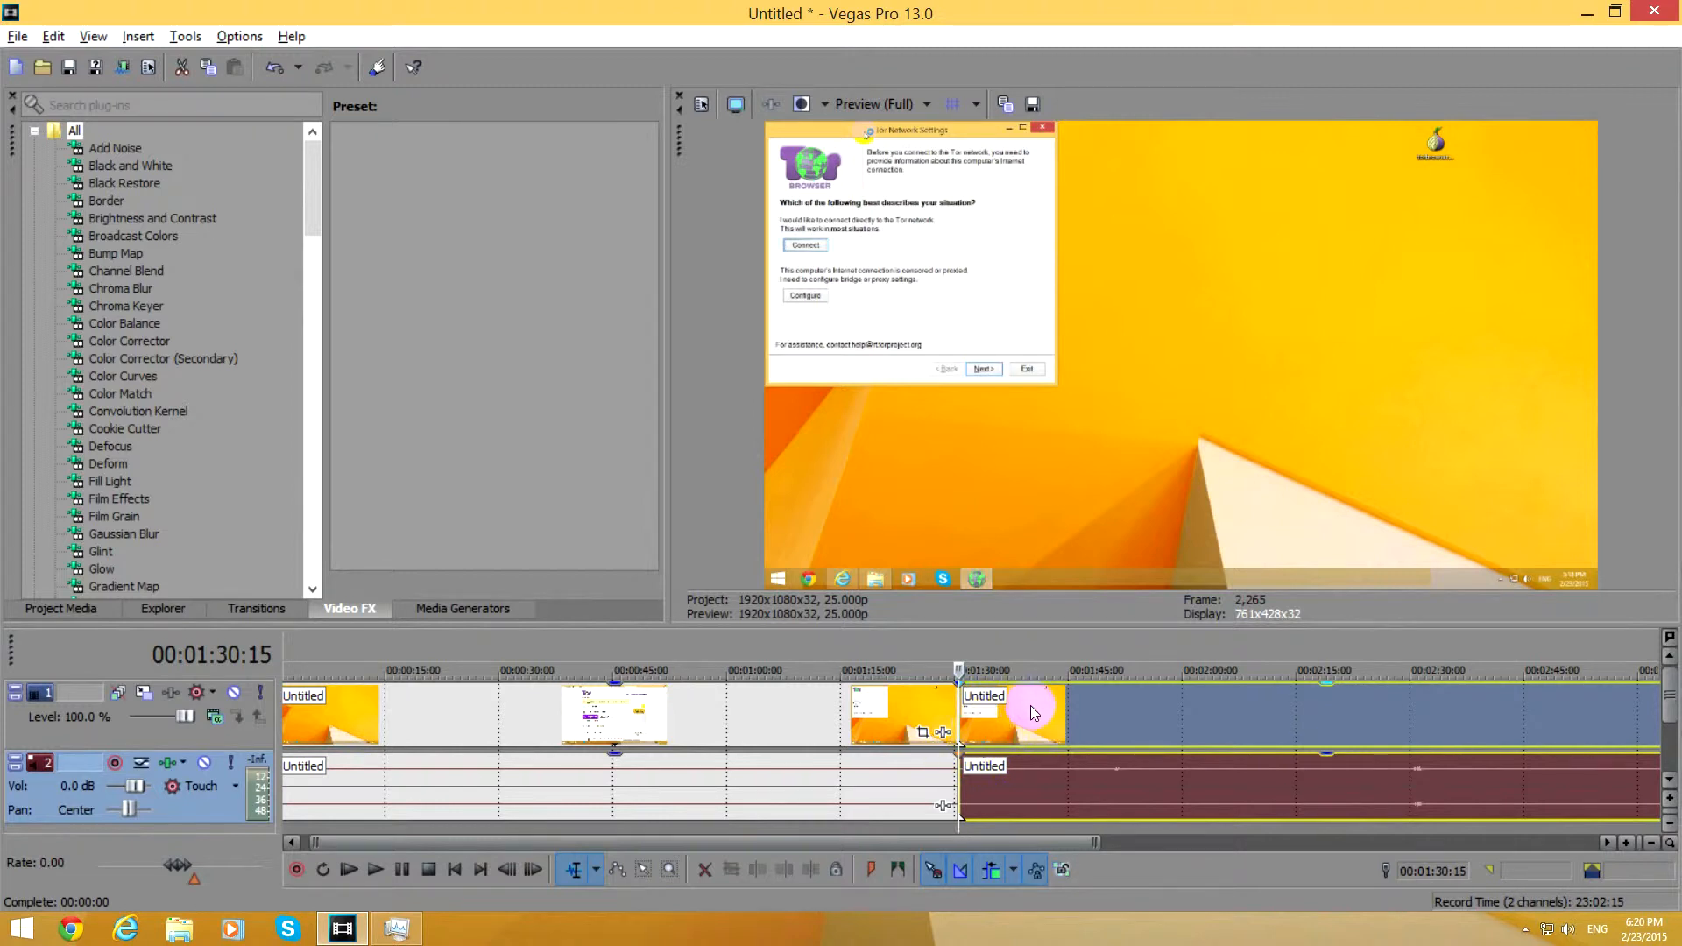
click(1036, 714)
key(s)
click(1094, 713)
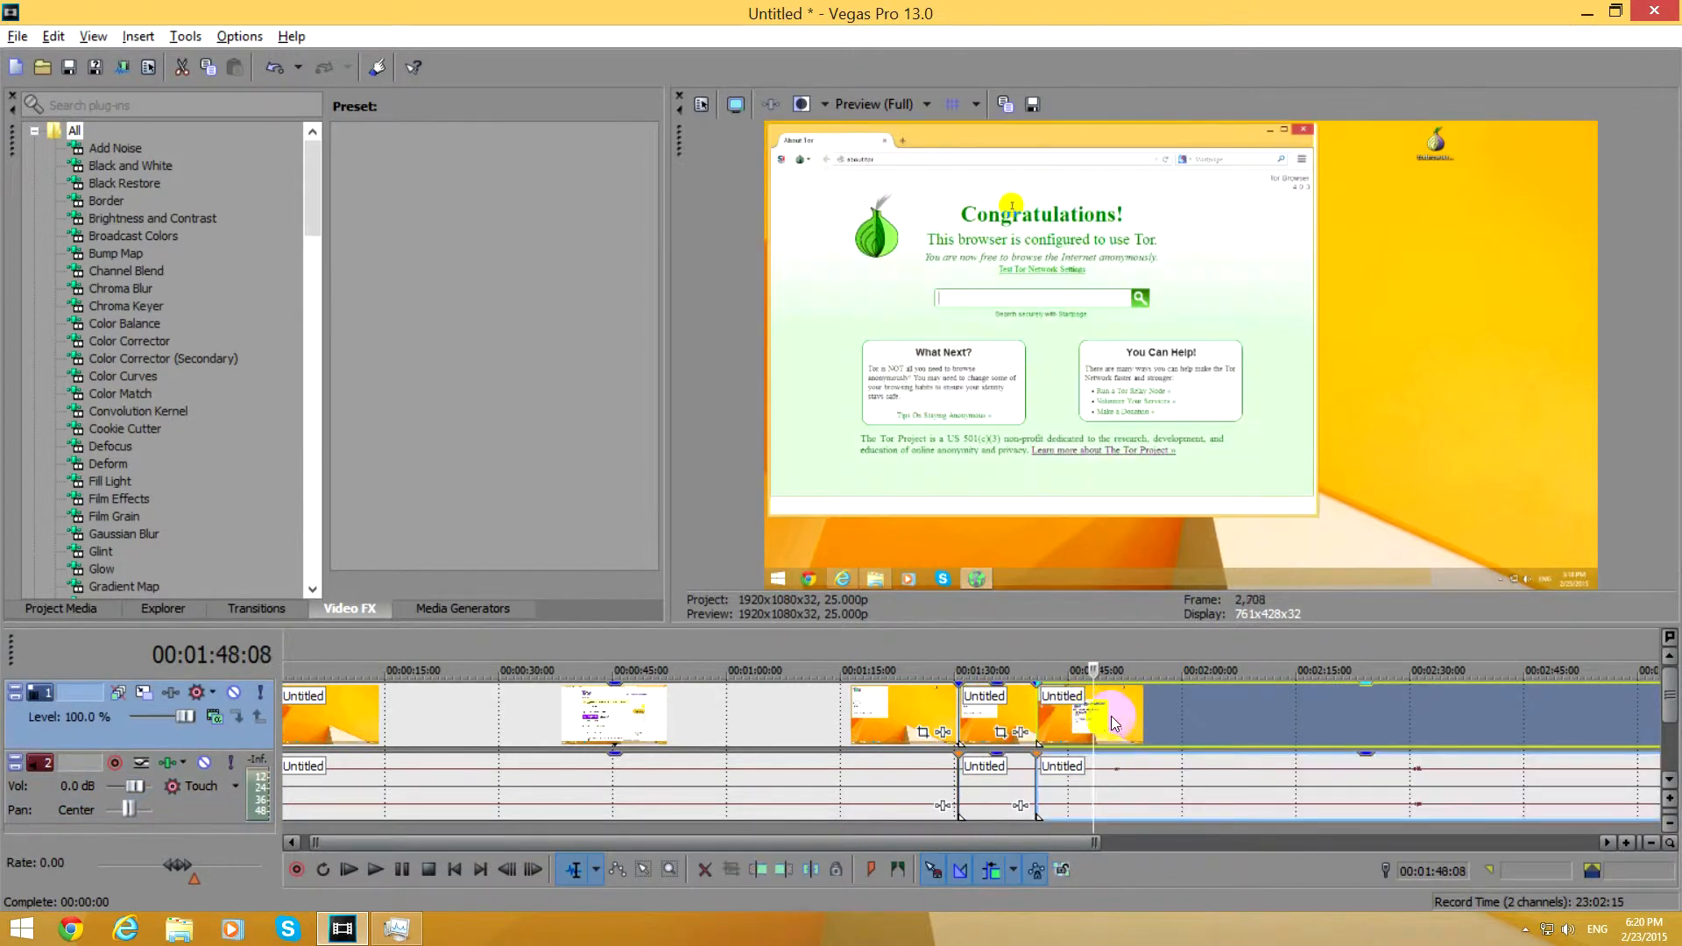
key(s)
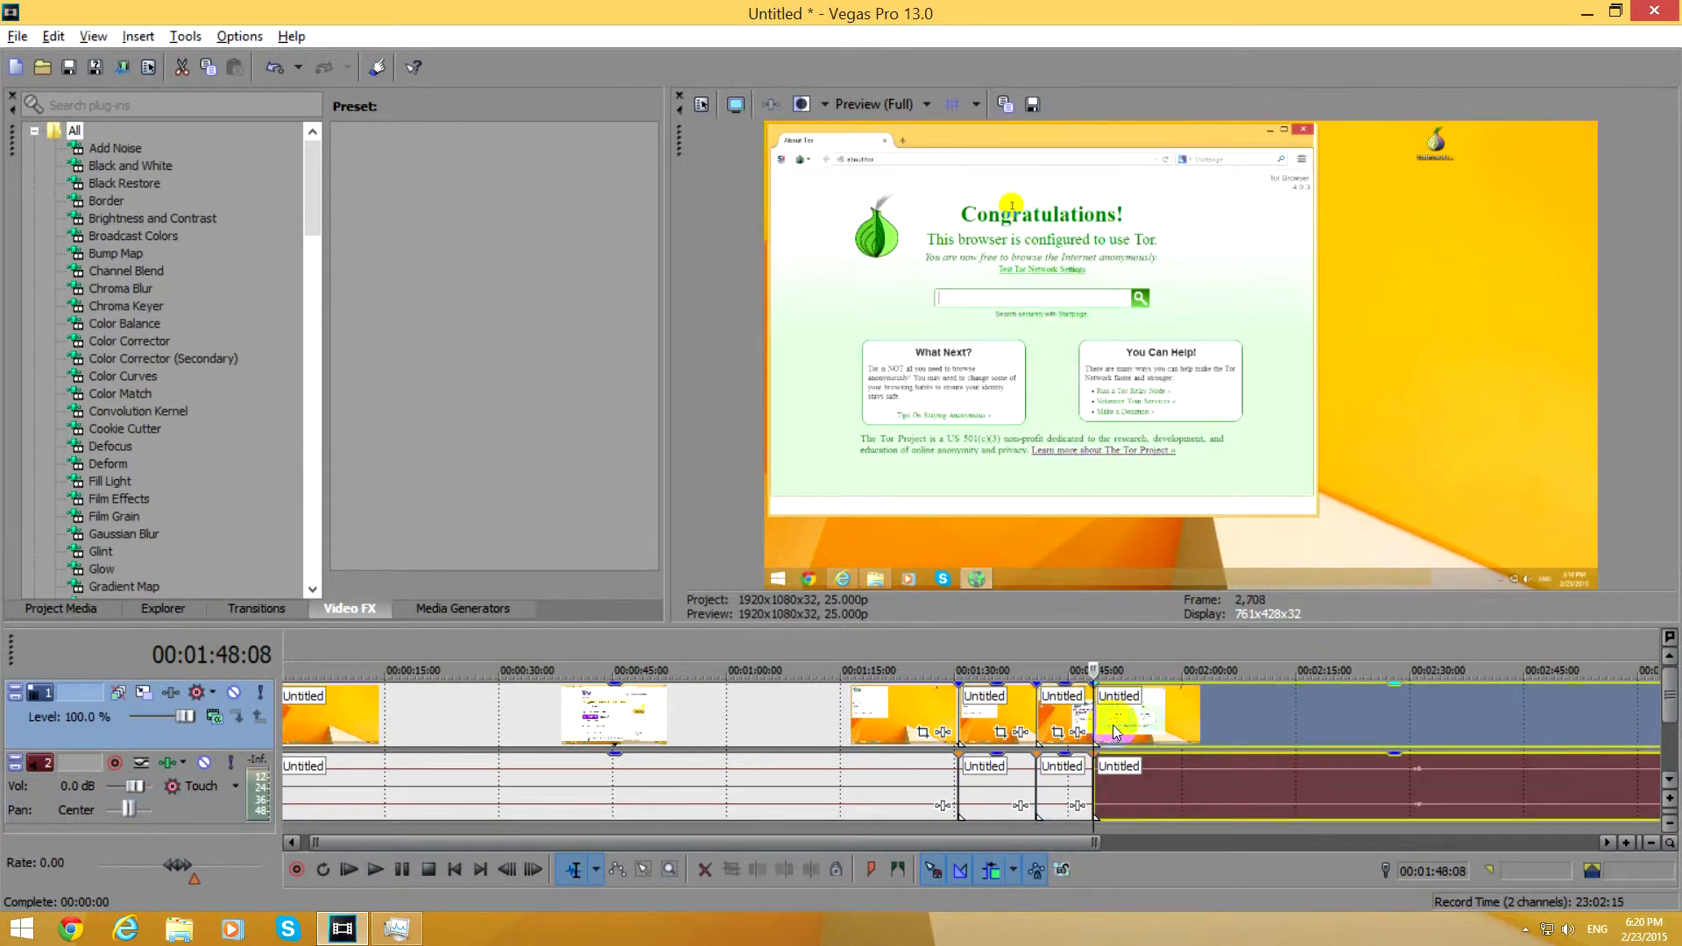
Overlap the neighbouring clips at all three cuts to create crossfades of about one second each.
click(935, 655)
scroll(935, 655, up, 4)
drag(1144, 723, 1110, 714)
drag(1349, 713, 1332, 714)
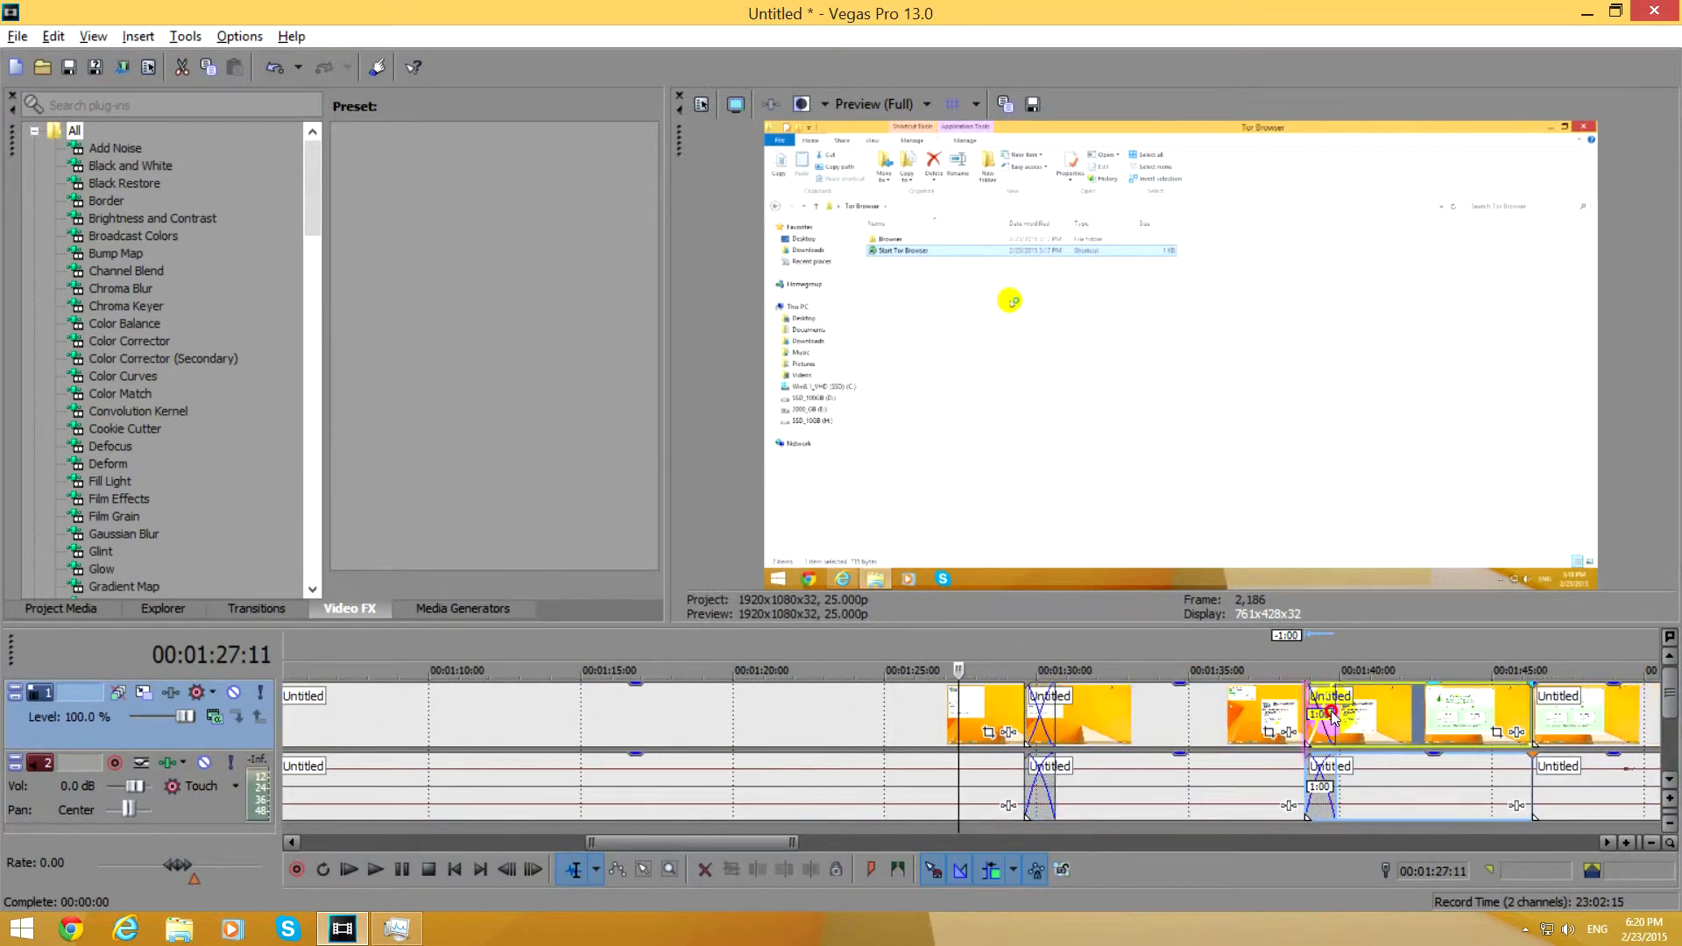
drag(1568, 713, 1539, 714)
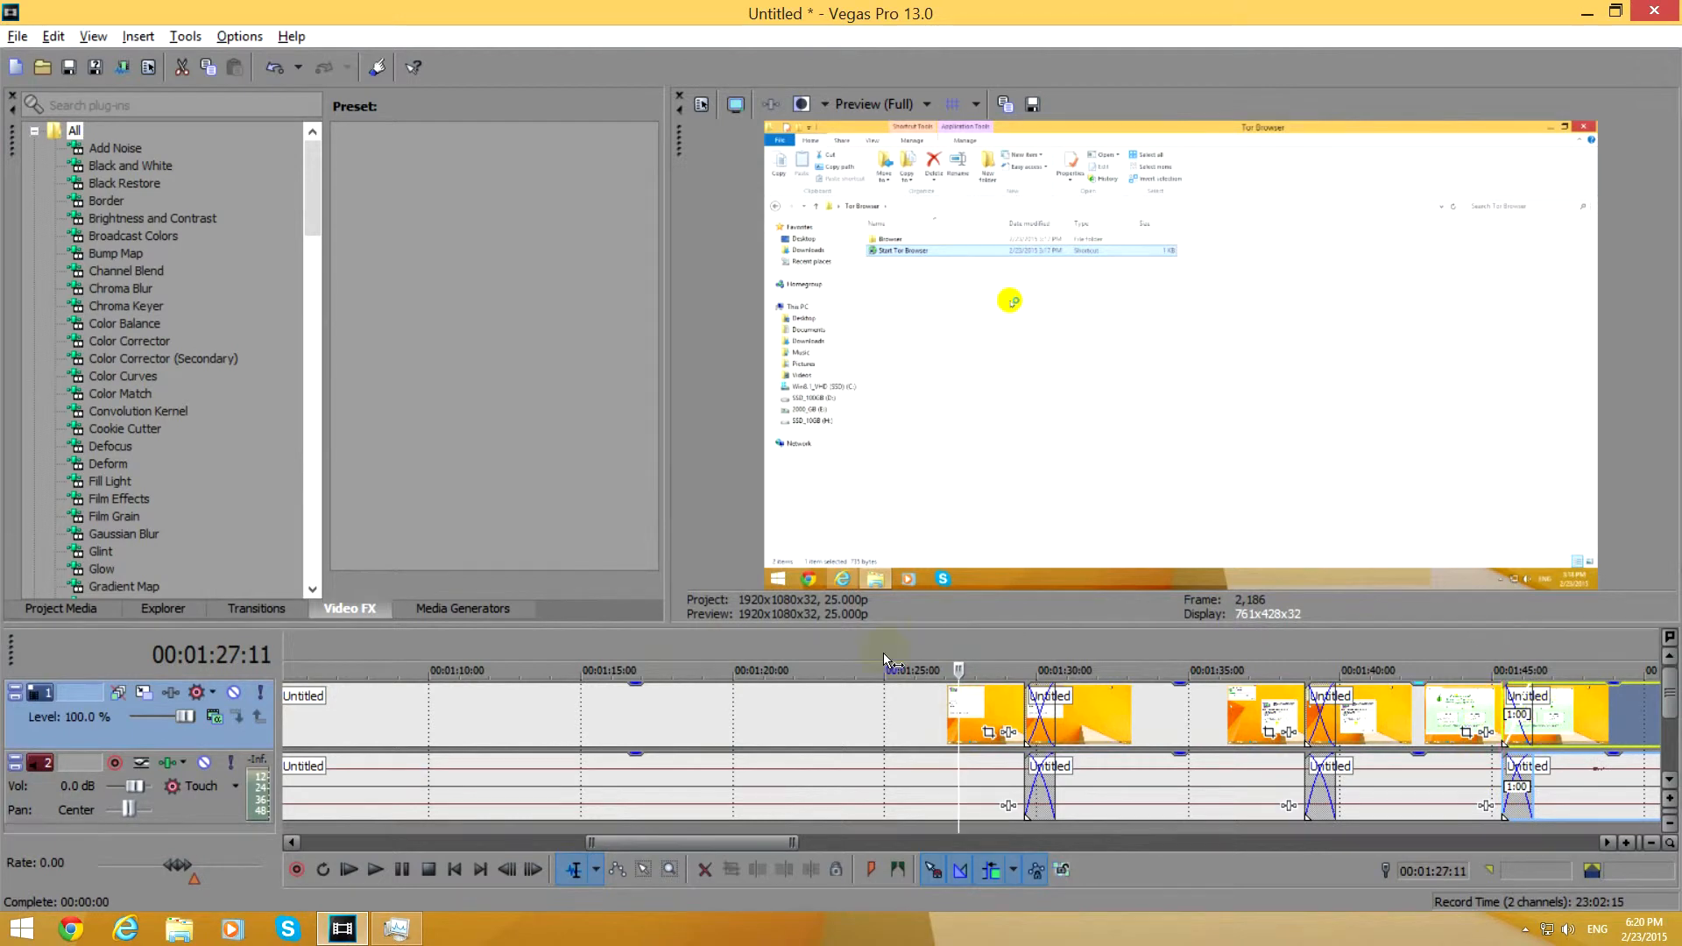
Play the crossfades from 01:25:13 and again from 01:37:13 to check preview smoothness, and stop playback.
click(901, 639)
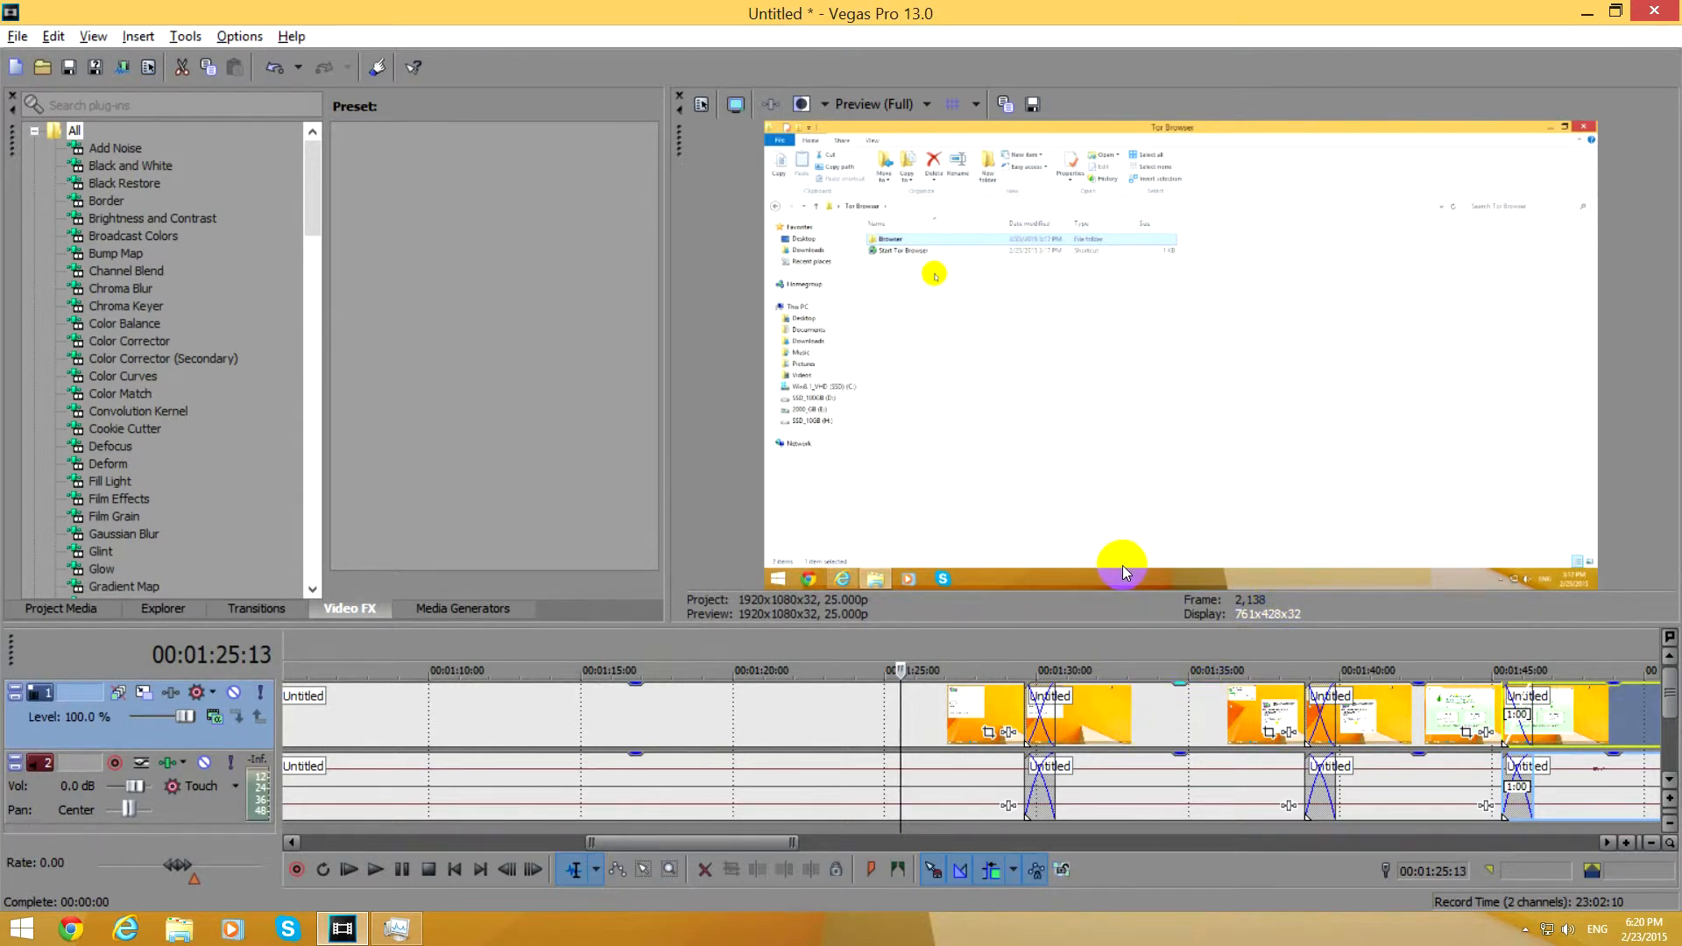
key(space)
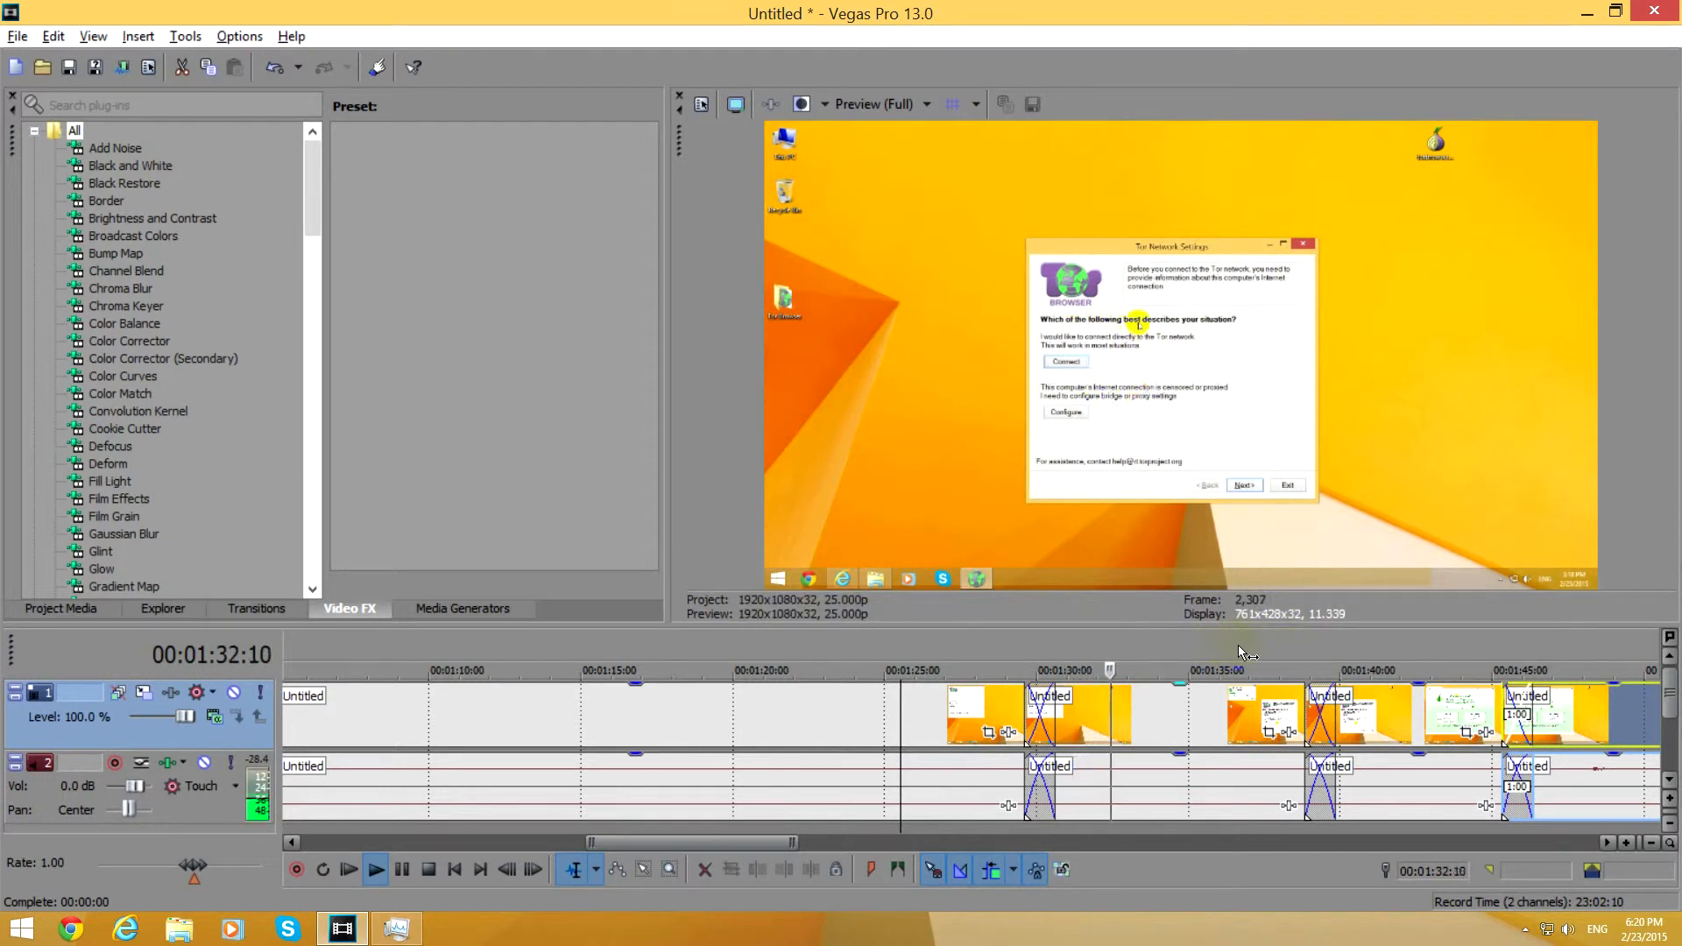
click(1265, 692)
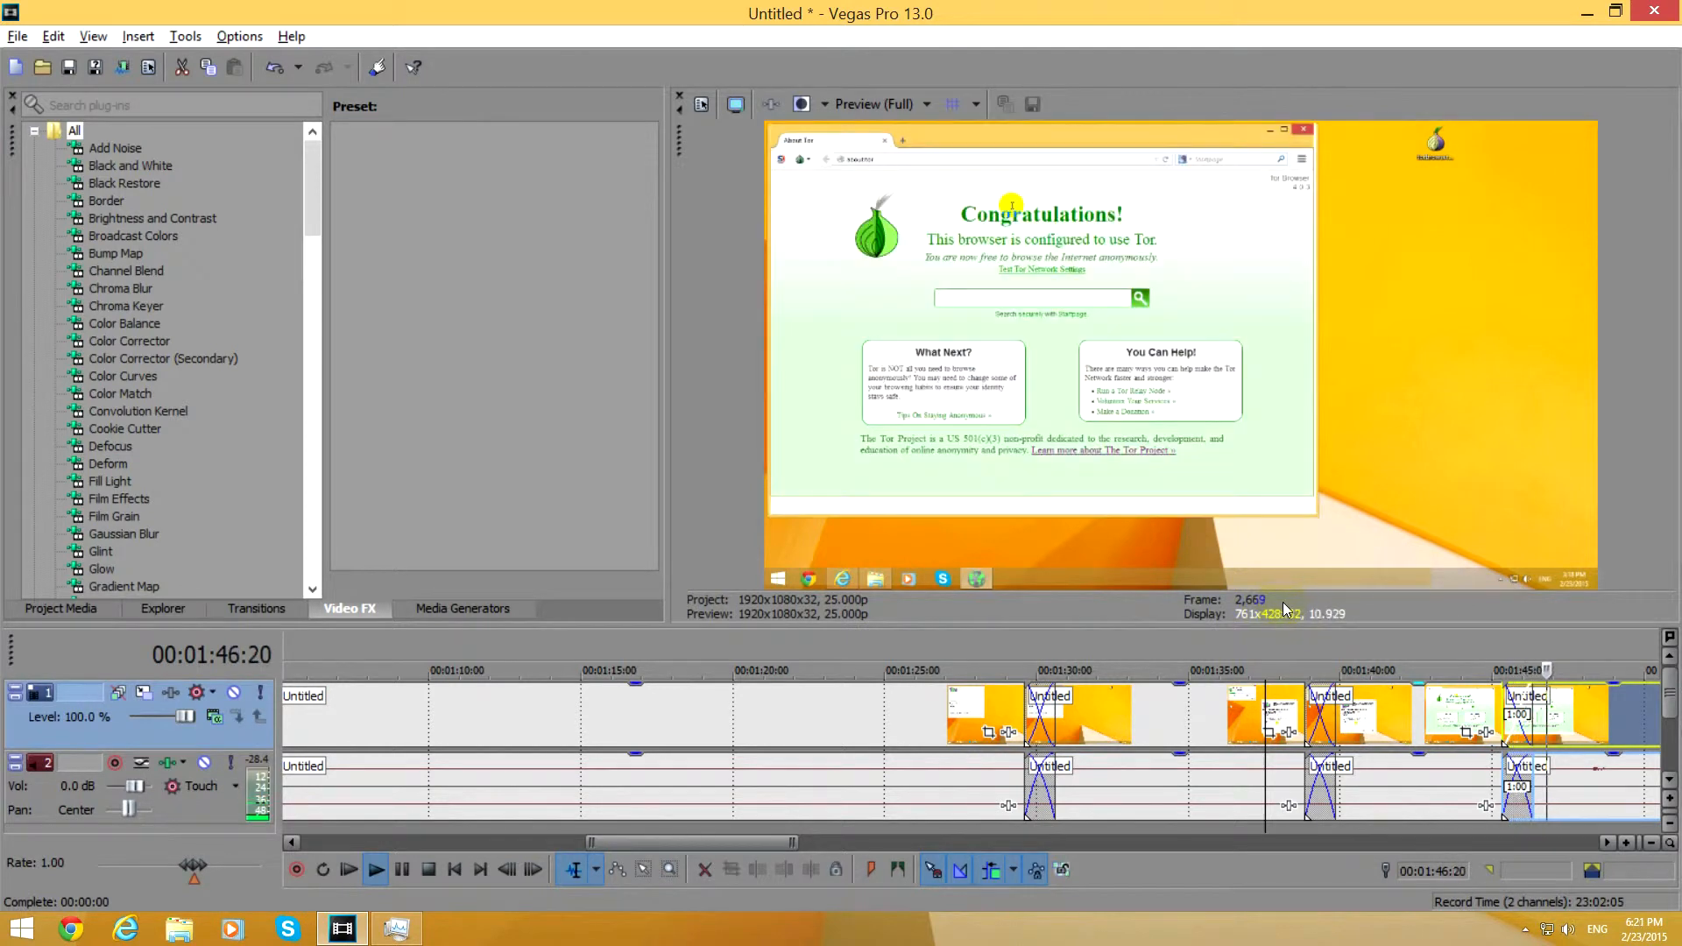
scroll(1139, 711, down, 5)
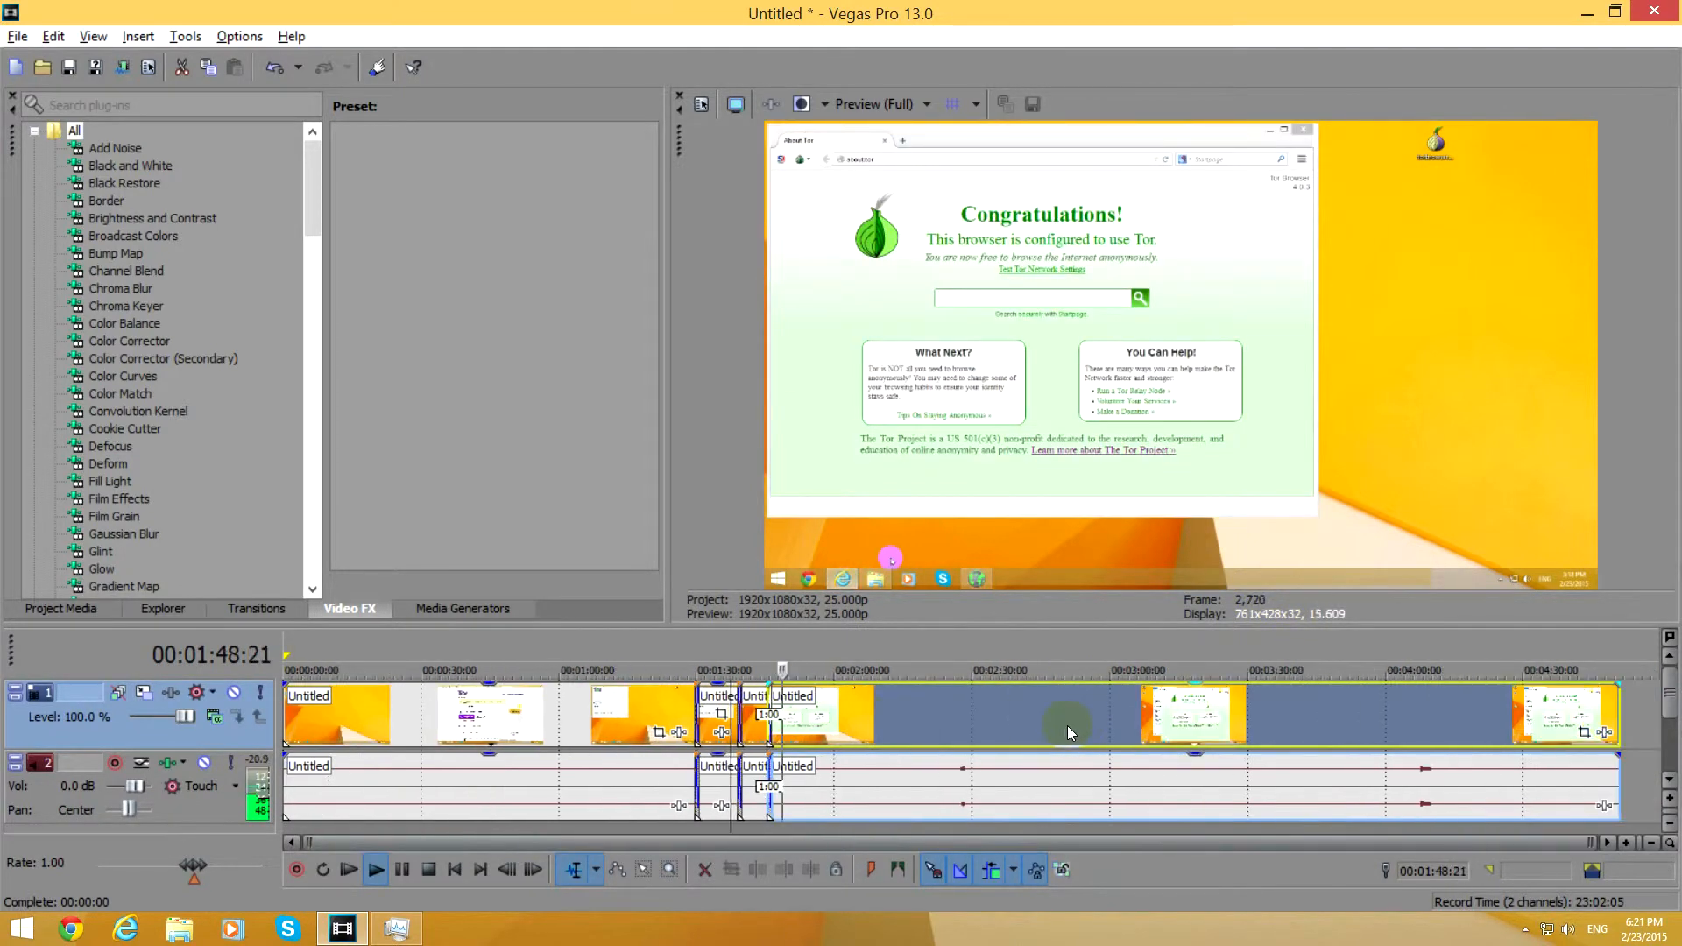
key(space)
Open Task Manager and display the CPU performance graph.
right_click(548, 930)
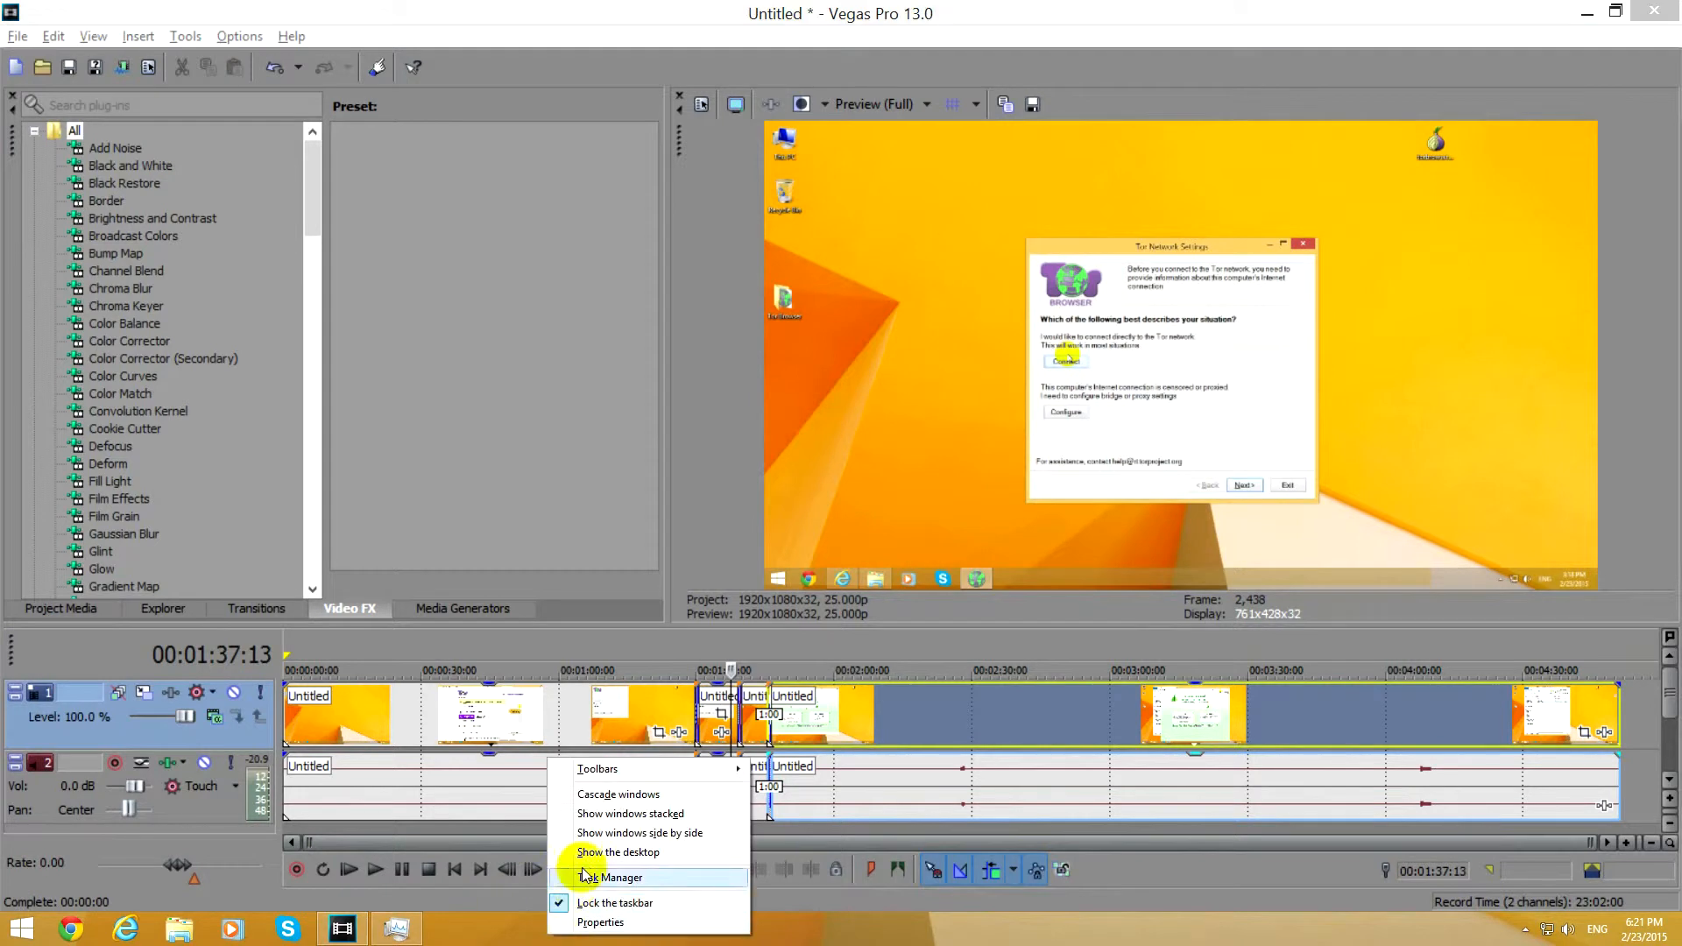
click(648, 876)
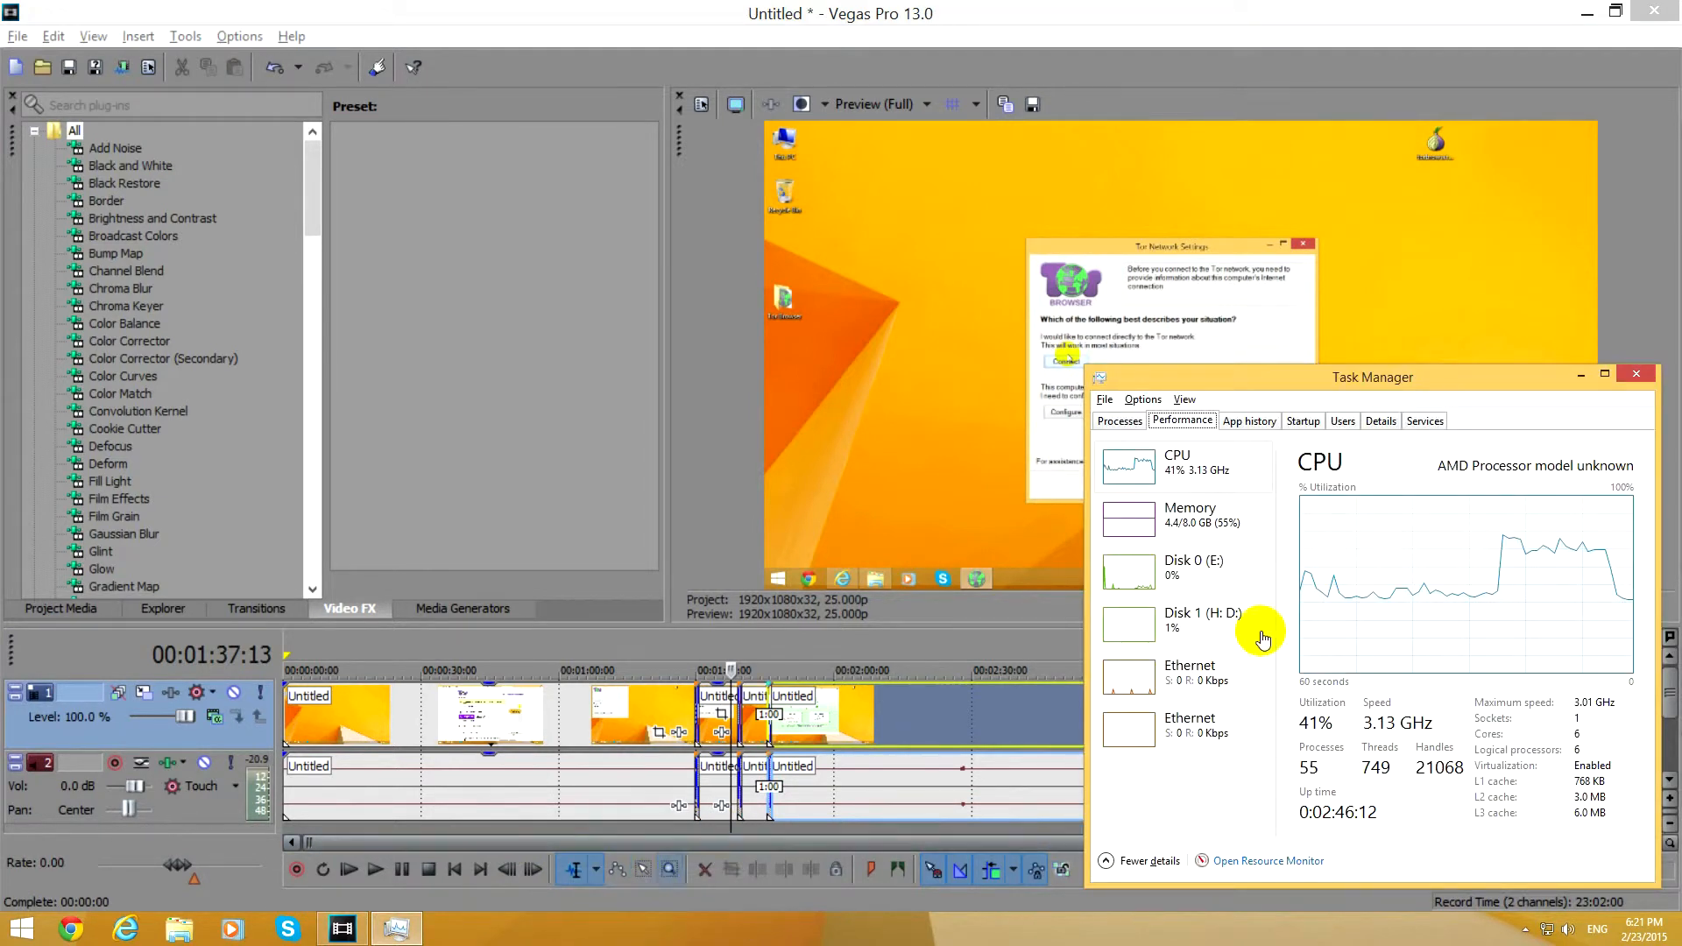
click(1210, 476)
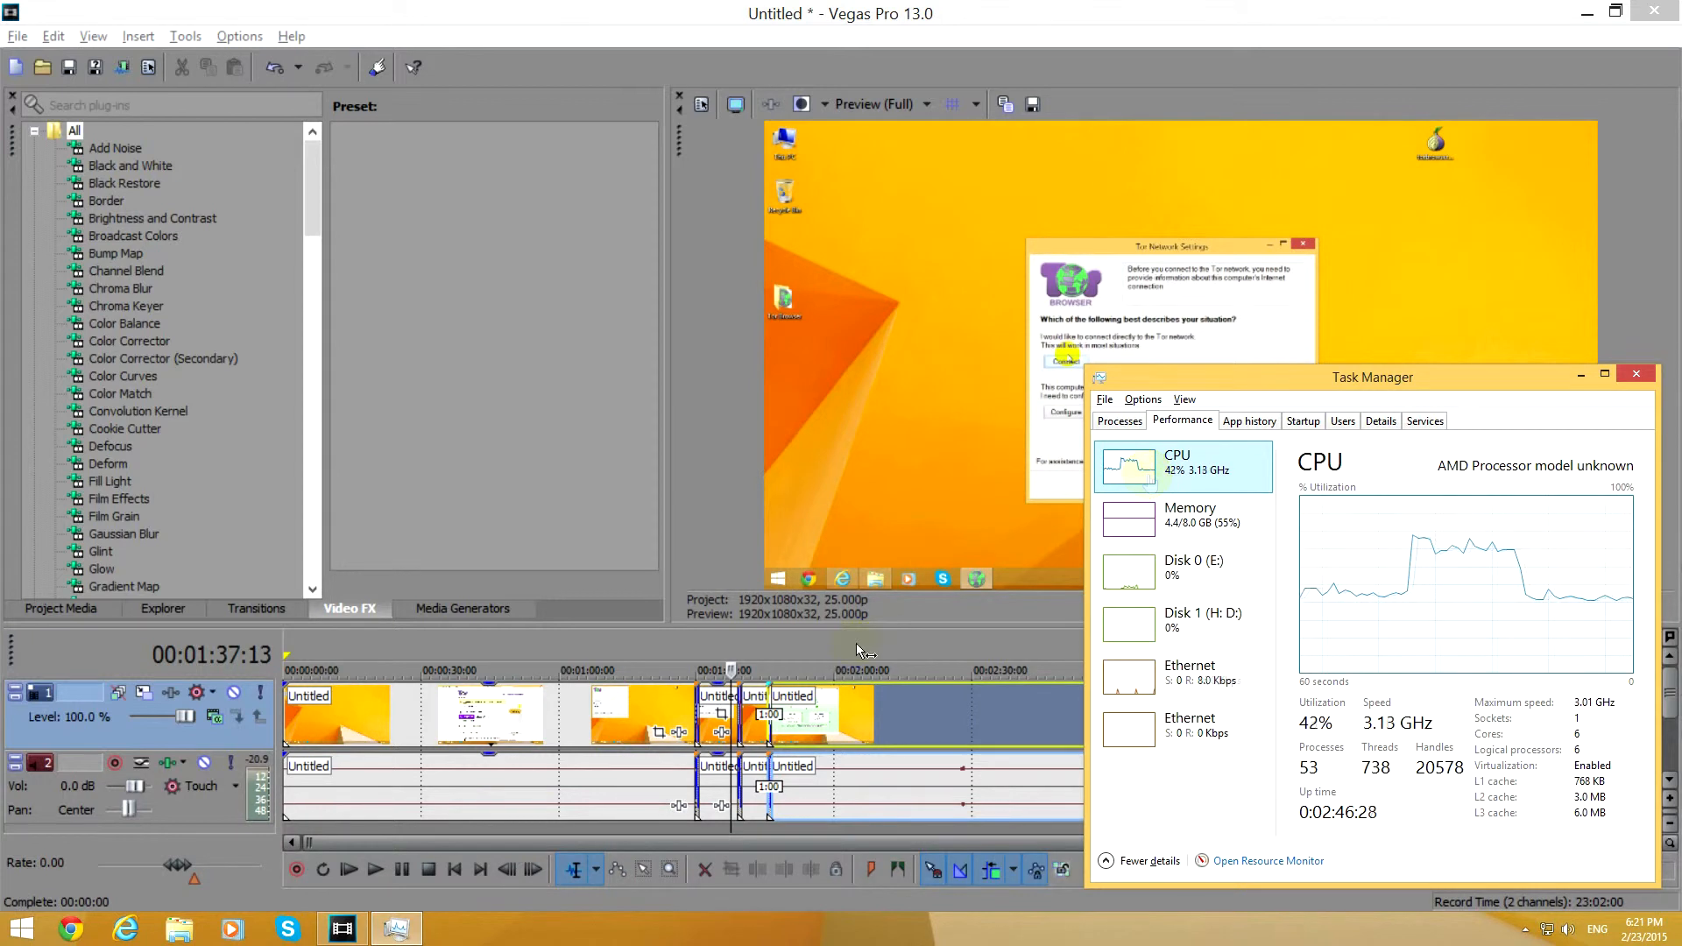
Play the timeline from shortly before the first crossfade while monitoring CPU utilization in Task Manager.
click(666, 650)
click(727, 799)
key(space)
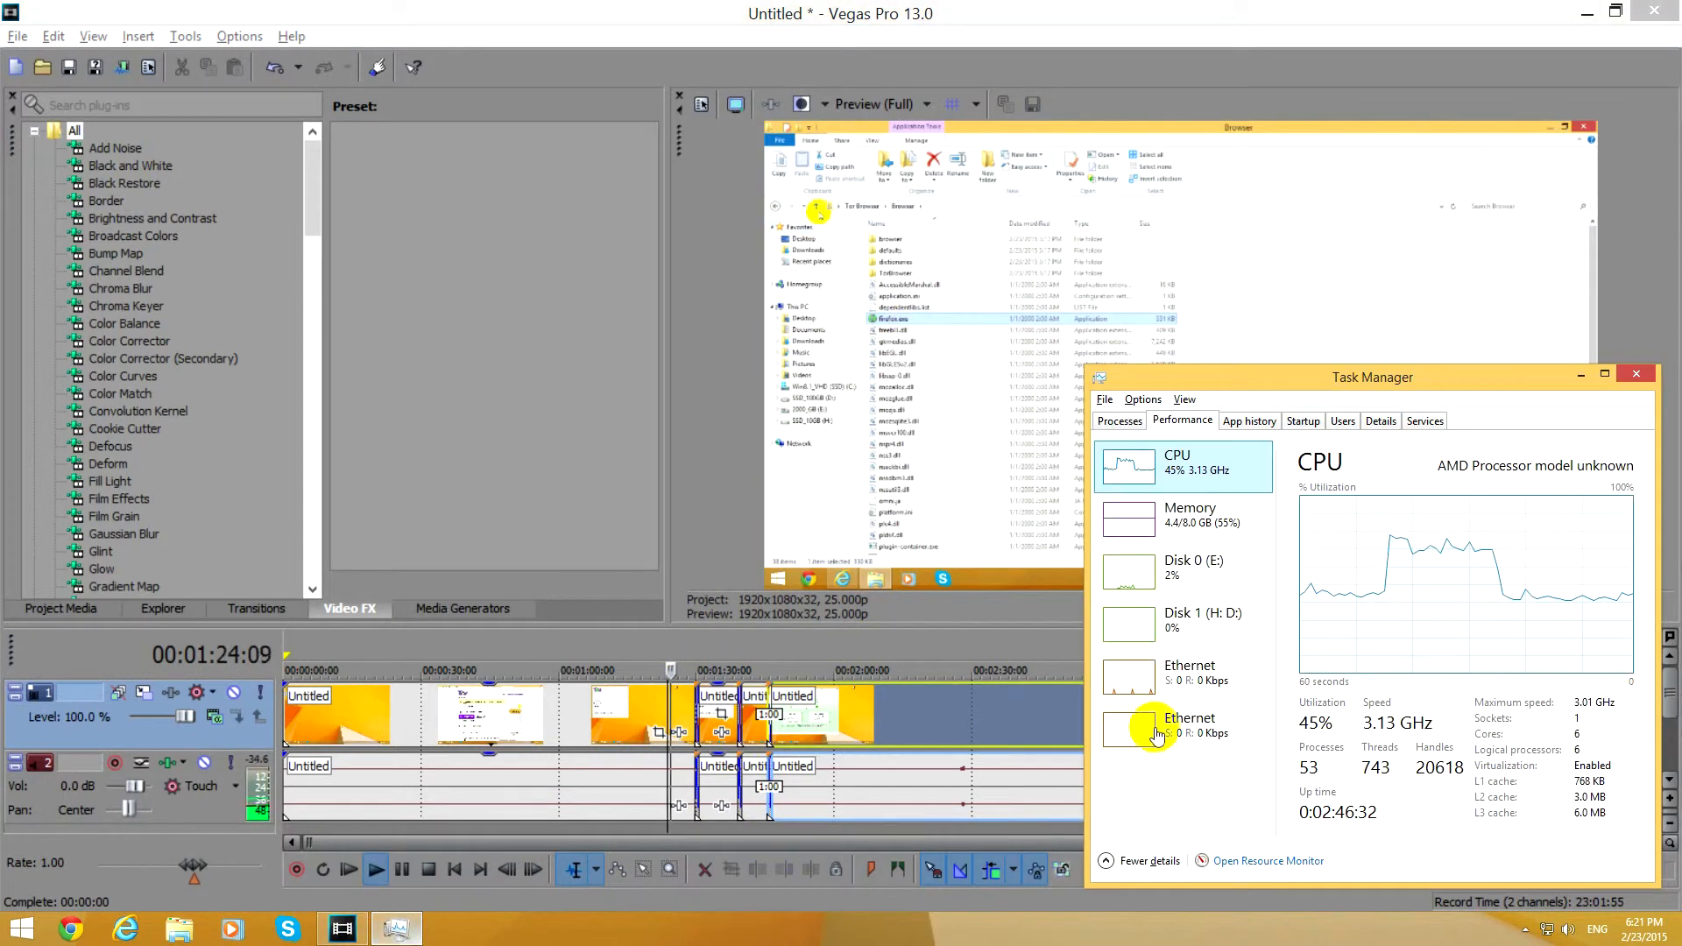
click(397, 928)
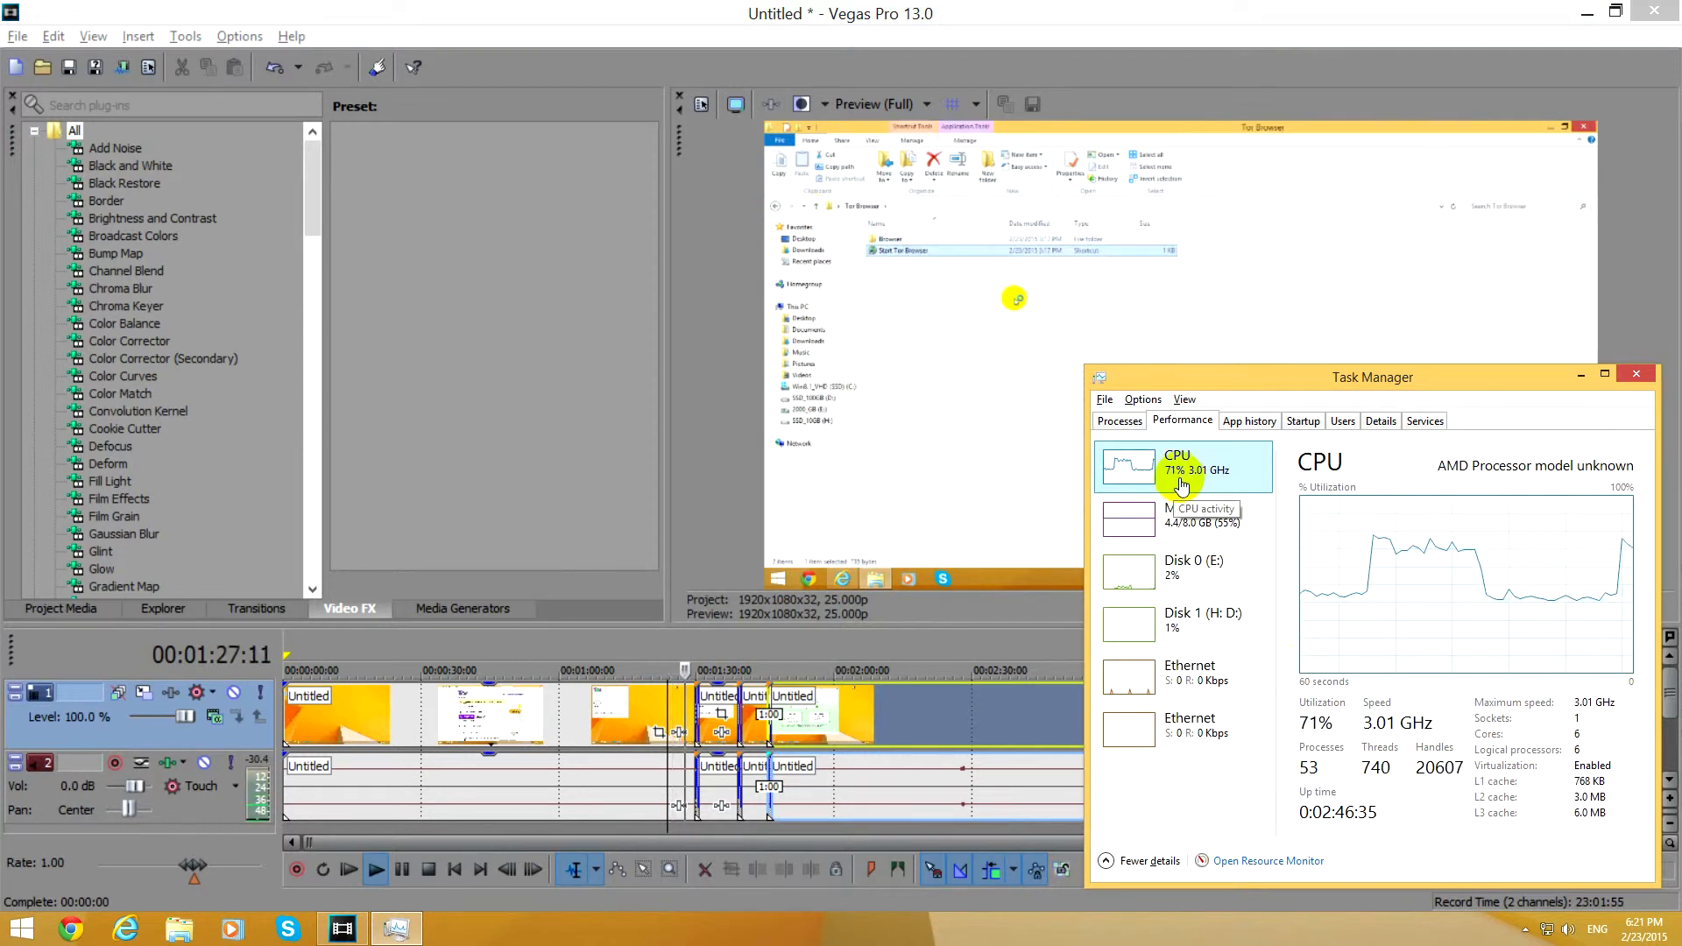